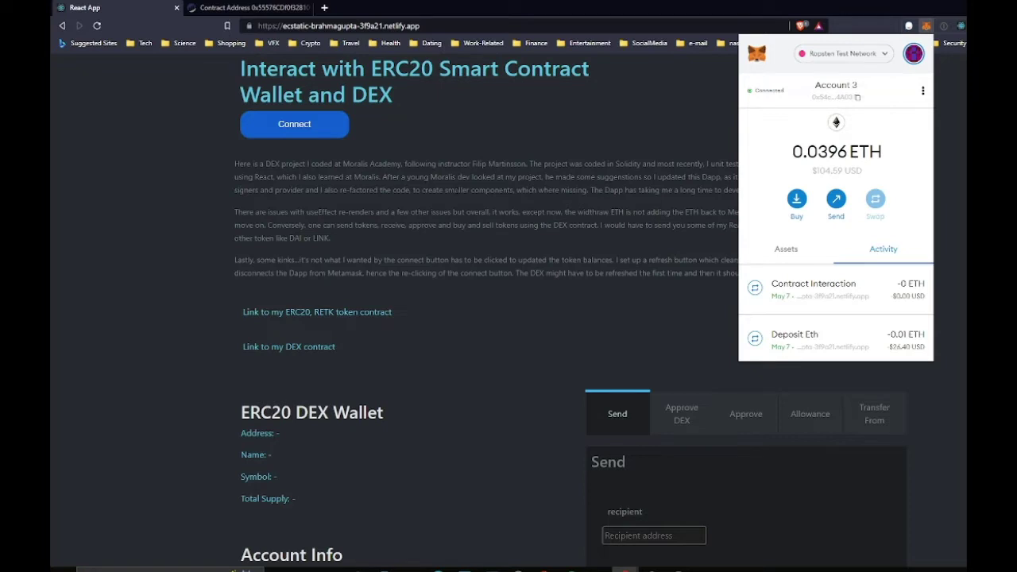
- Connect the MetaMask wallet to the dApp, reconnecting to load the token details and account balance
click(103, 215)
click(287, 129)
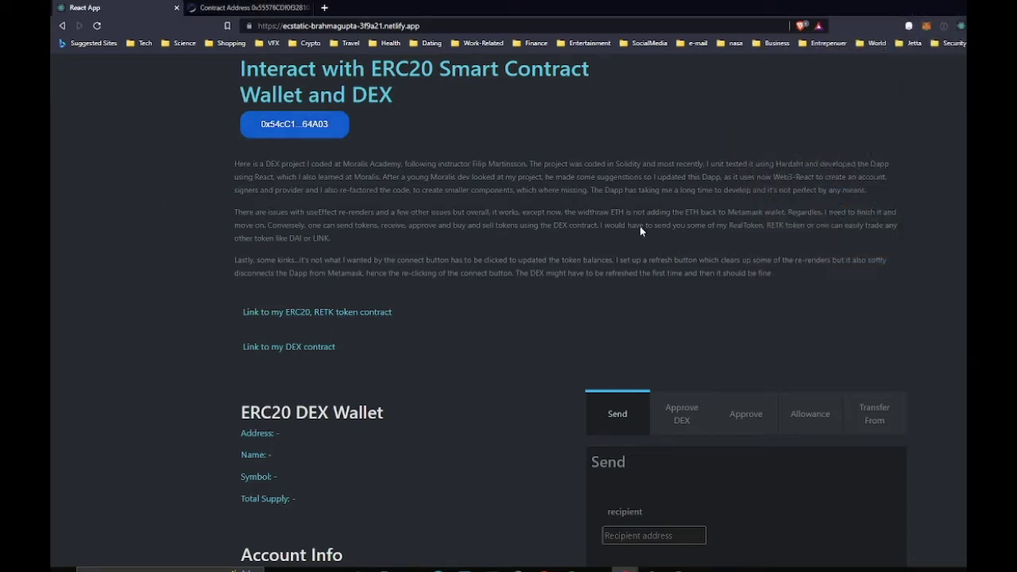
scroll(296, 135, down, 1)
click(296, 71)
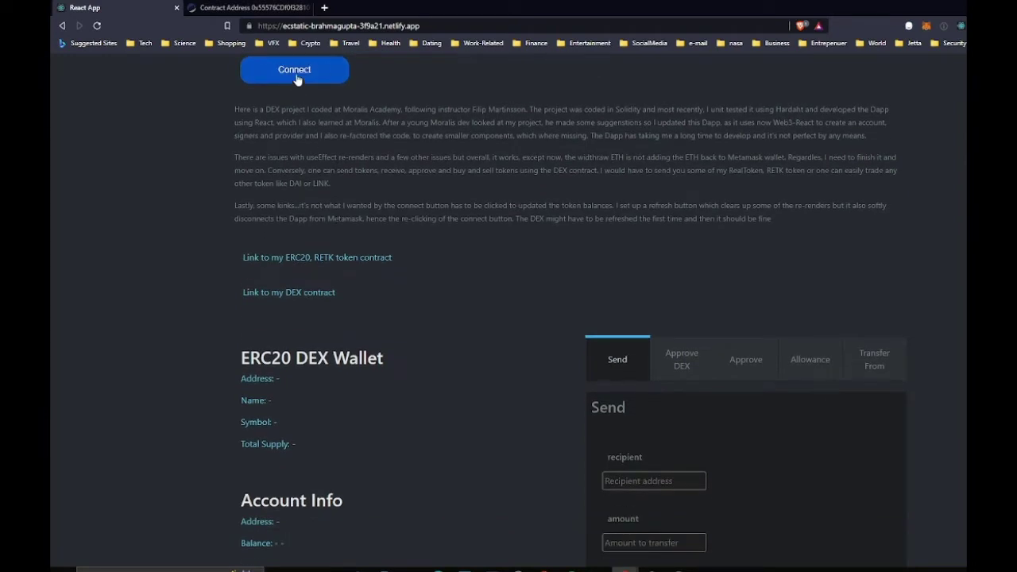
click(295, 75)
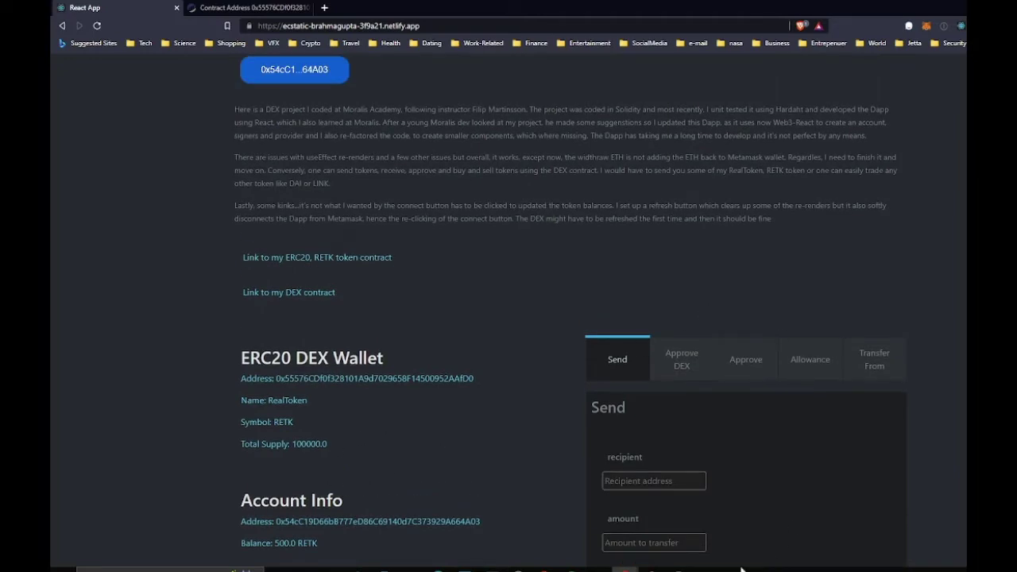
- Copy the address of Account 3 in MetaMask and make DEX addr 2 the active account
click(925, 26)
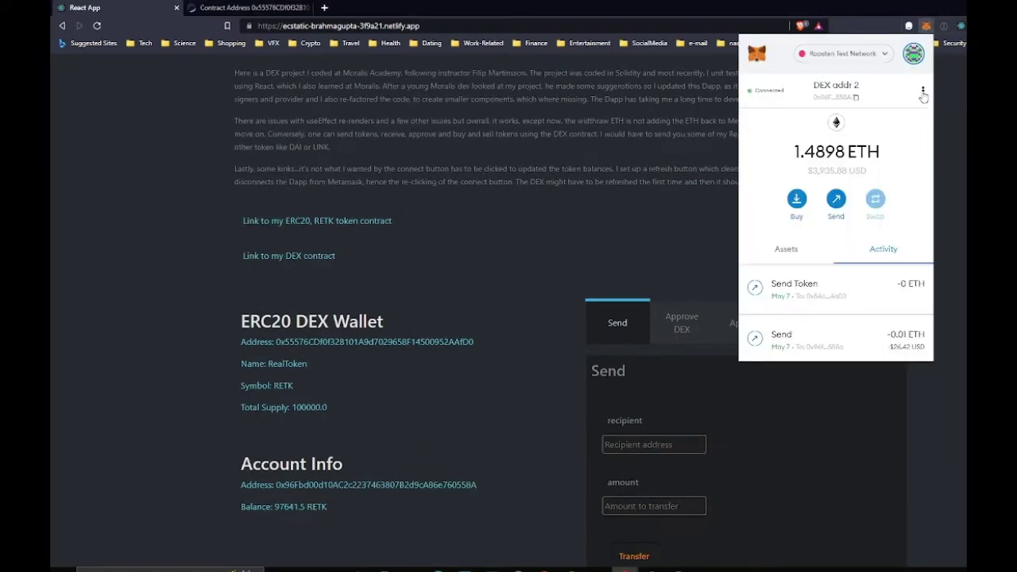
click(923, 91)
click(923, 93)
click(914, 53)
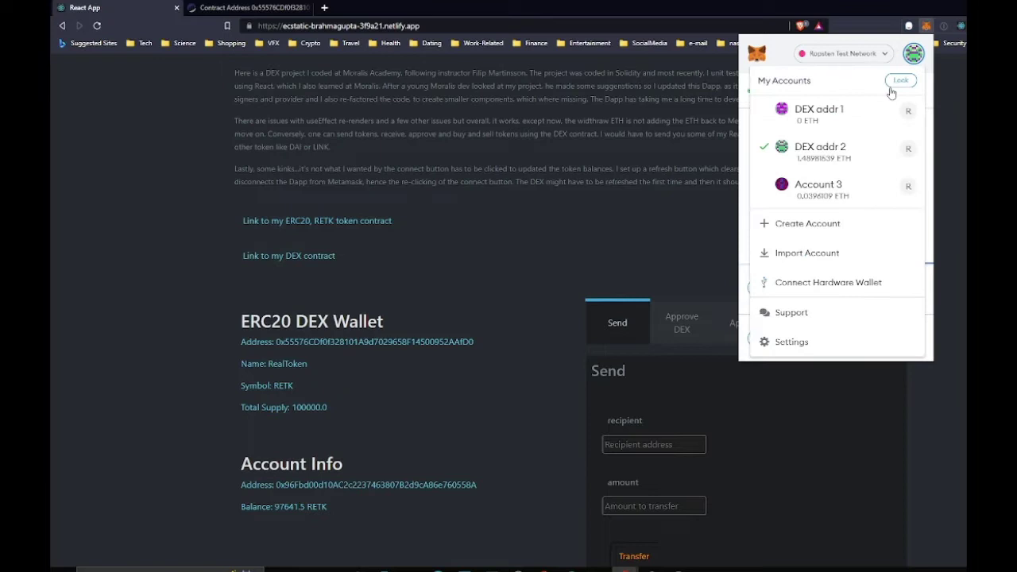
click(820, 194)
click(834, 93)
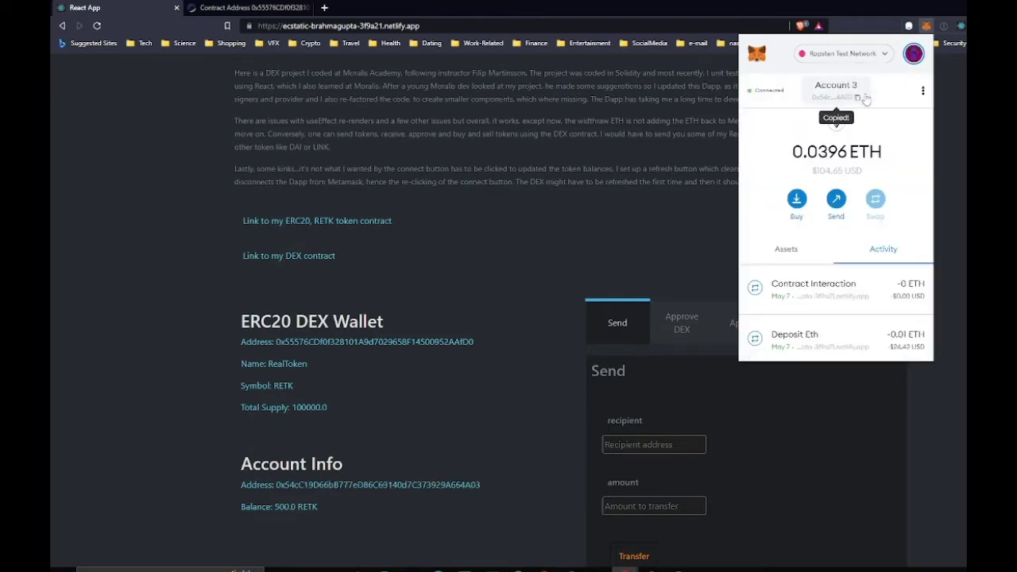
click(914, 56)
click(830, 147)
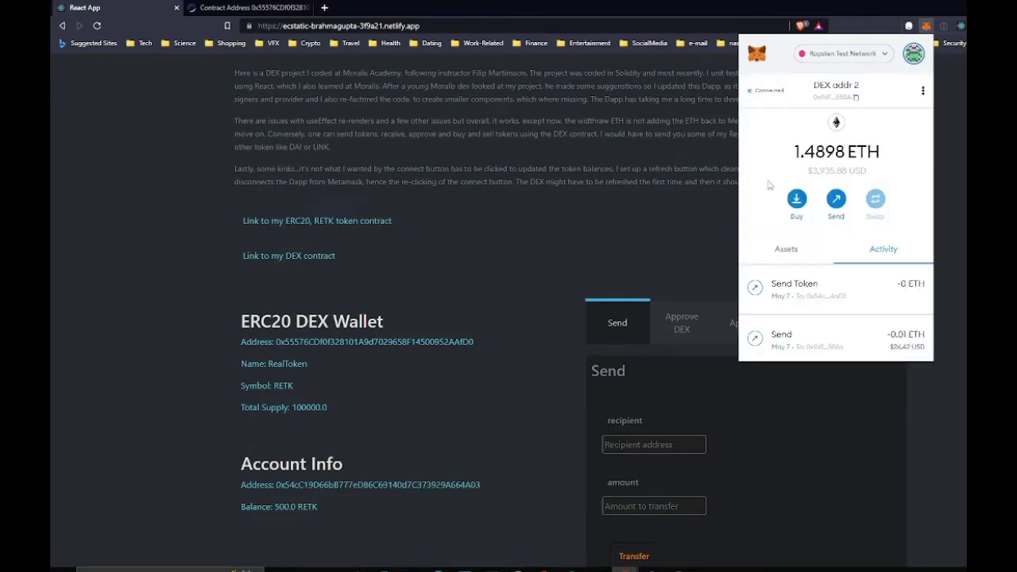
- Fill in the Send form with the copied Account 3 address as recipient and 1000 as amount
click(653, 445)
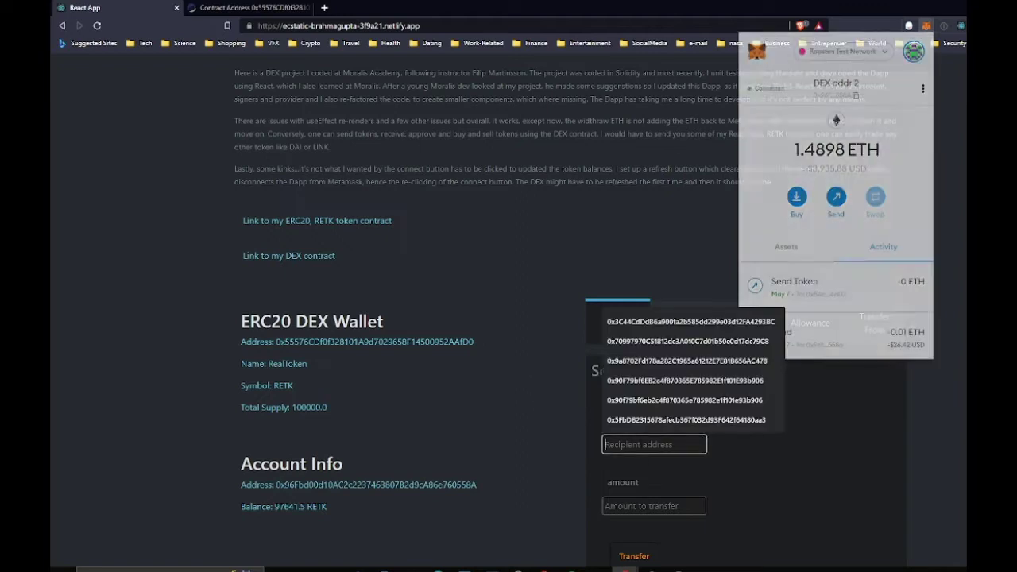
key(ctrl+v)
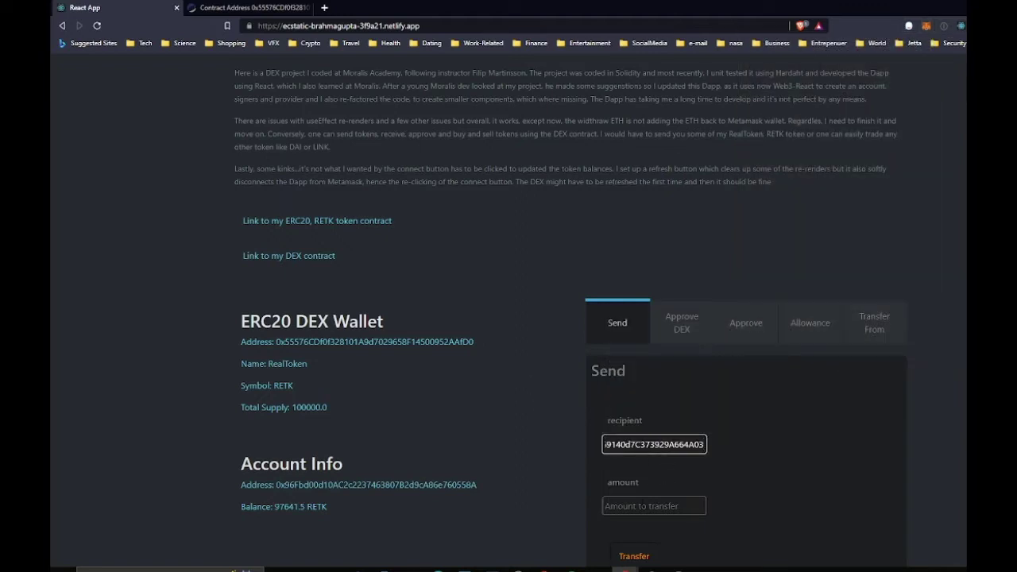
click(657, 506)
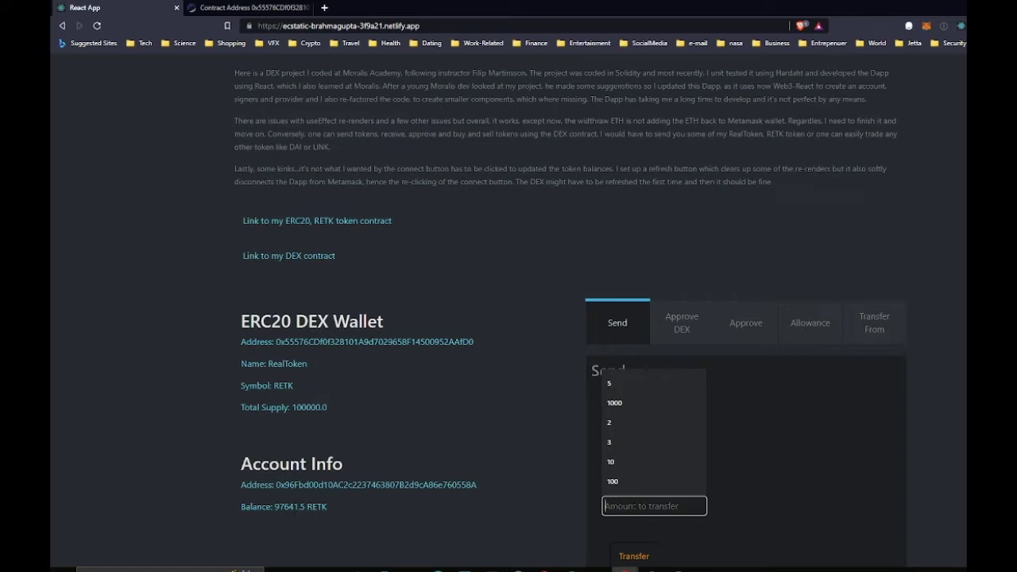
text(1000)
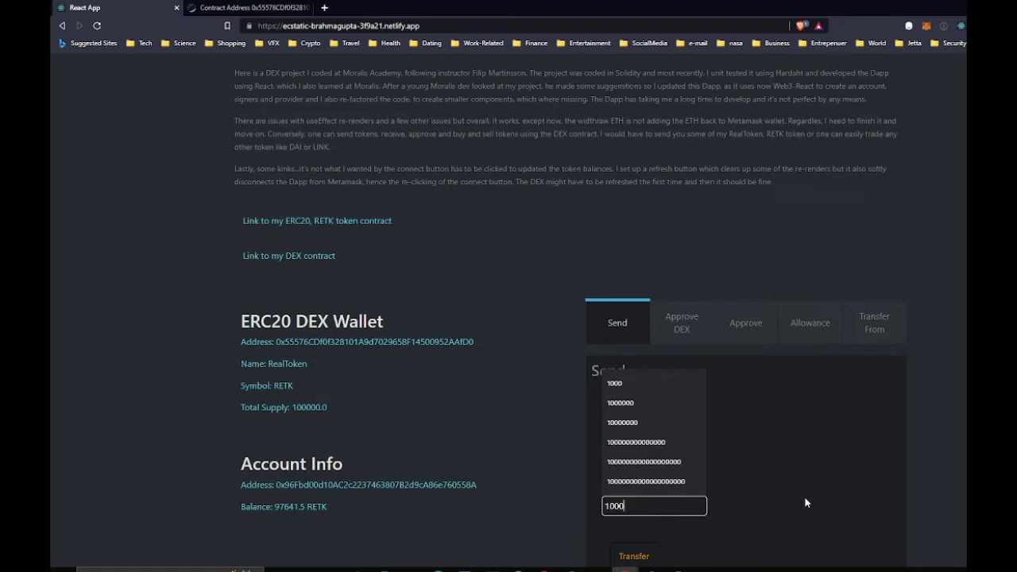
- Submit the RETK token transfer and confirm the transaction in MetaMask after reviewing its gas and total
scroll(805, 503, down, 2)
click(634, 447)
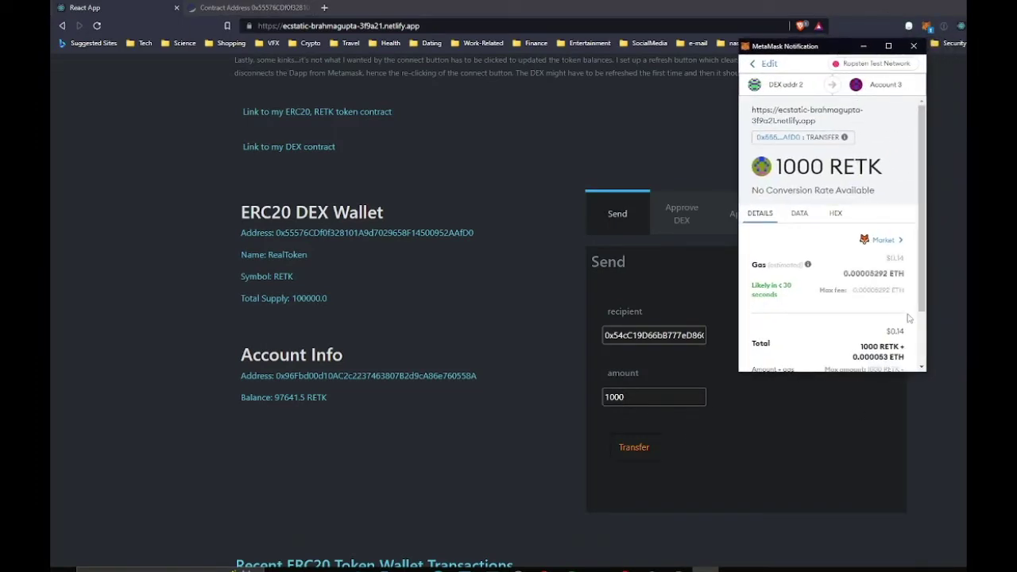
scroll(896, 333, down, 2)
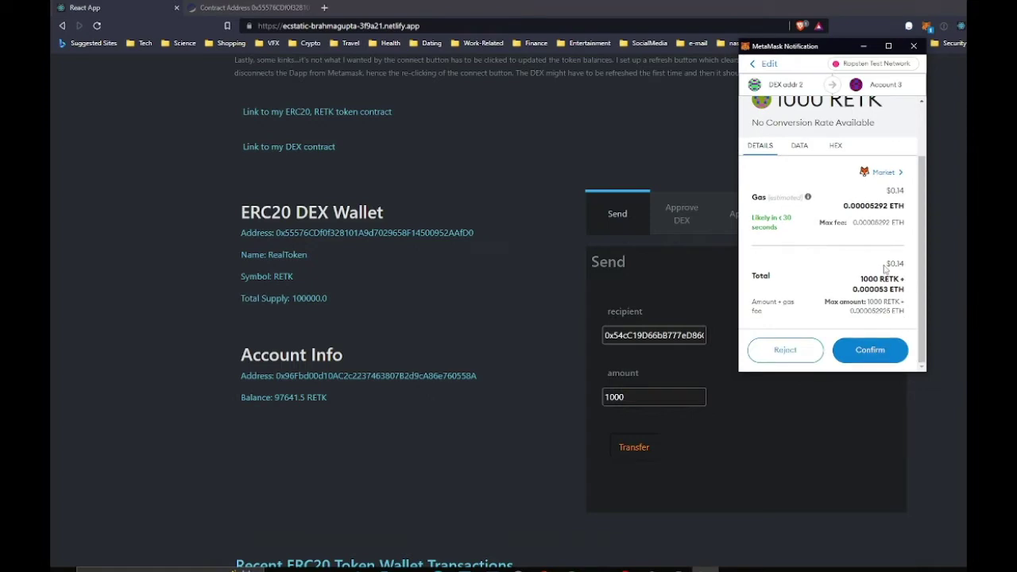
scroll(885, 268, up, 2)
scroll(885, 269, down, 2)
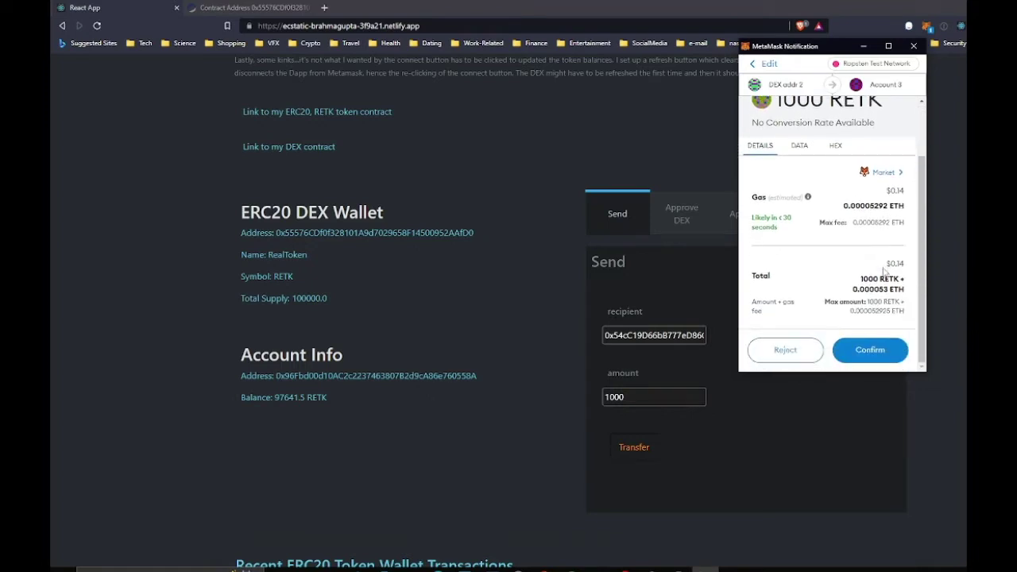
click(869, 350)
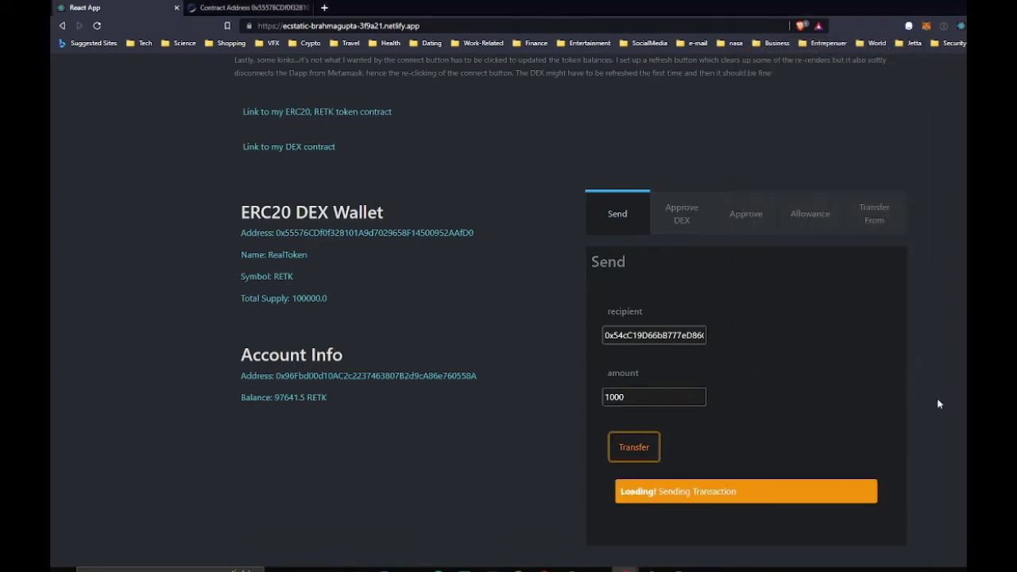
- View the new transfer's details in the block explorer in a separate tab and return to the dApp
scroll(506, 460, down, 3)
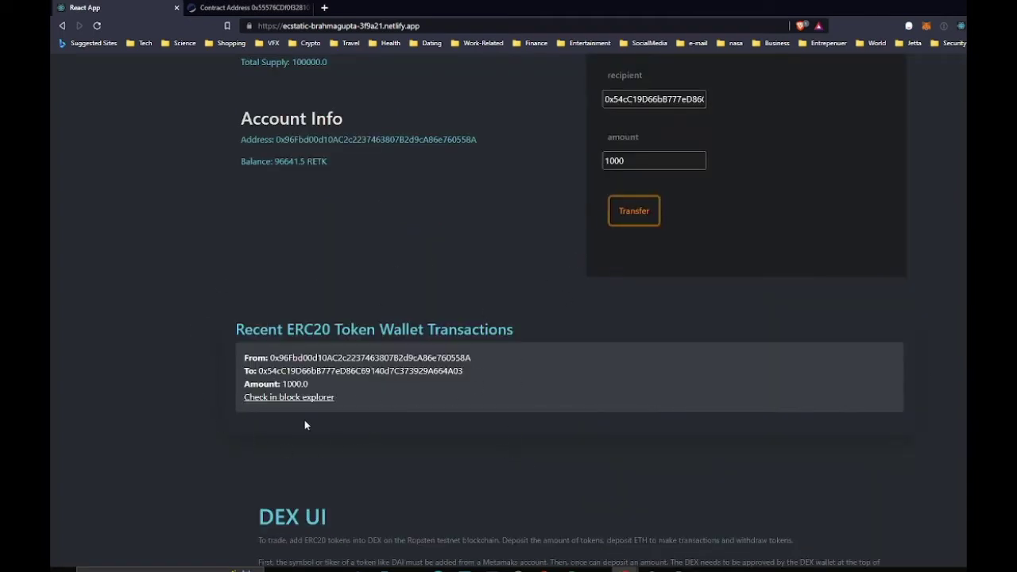
right_click(317, 399)
click(358, 410)
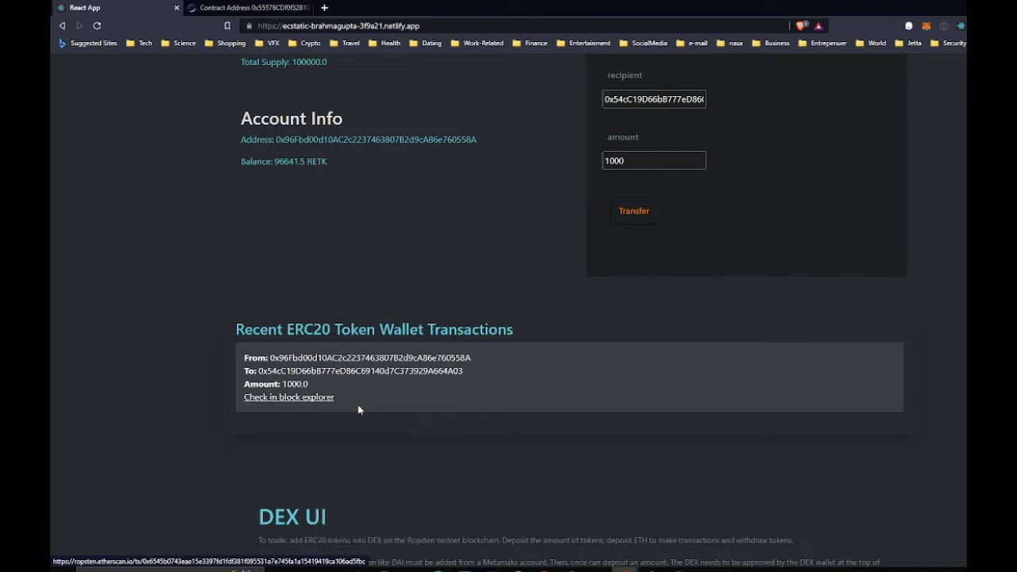
click(352, 9)
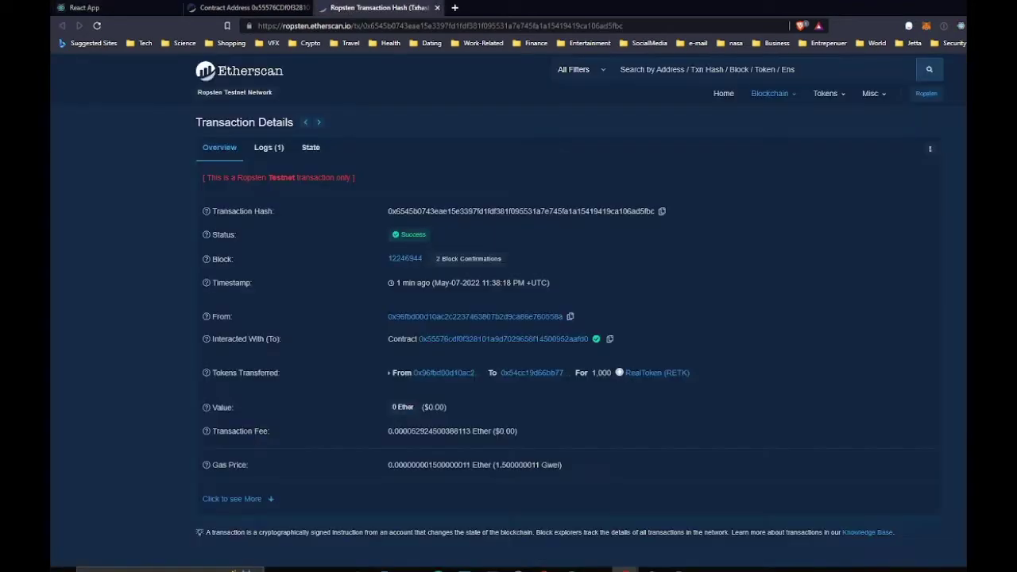
click(98, 11)
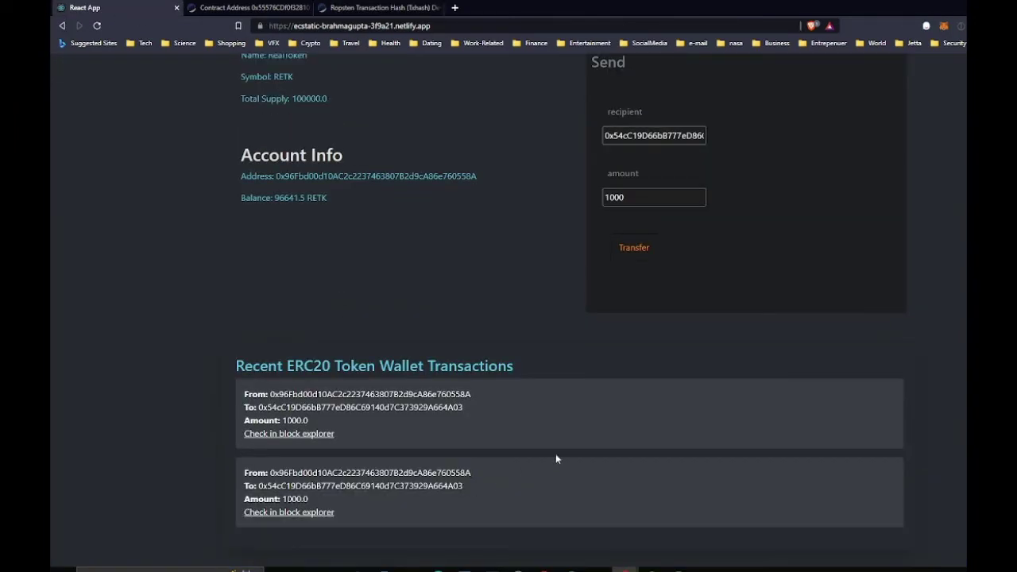
- Switch MetaMask to Account 3 and check its RETK balance among the assets
scroll(604, 382, up, 1)
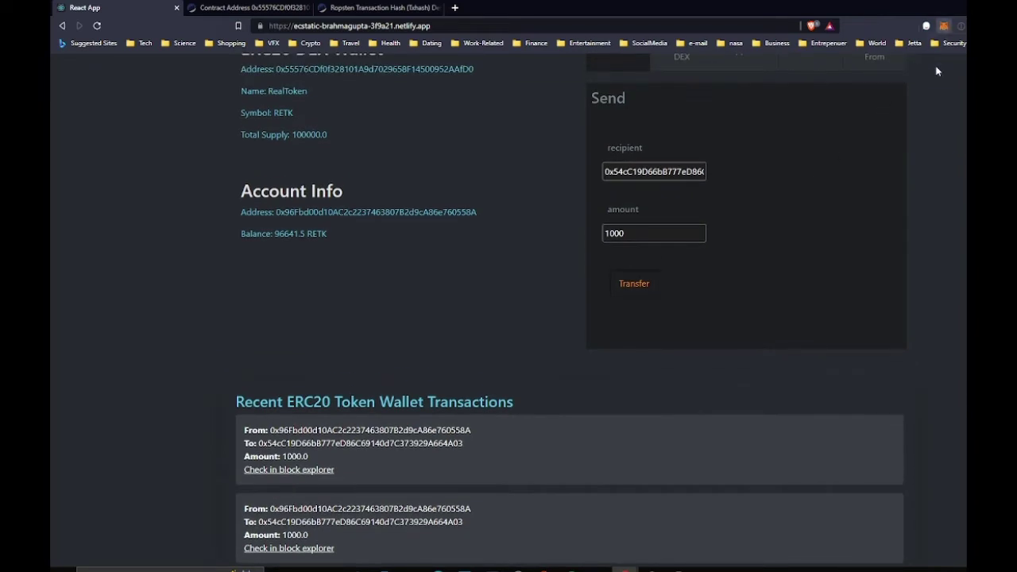
click(943, 26)
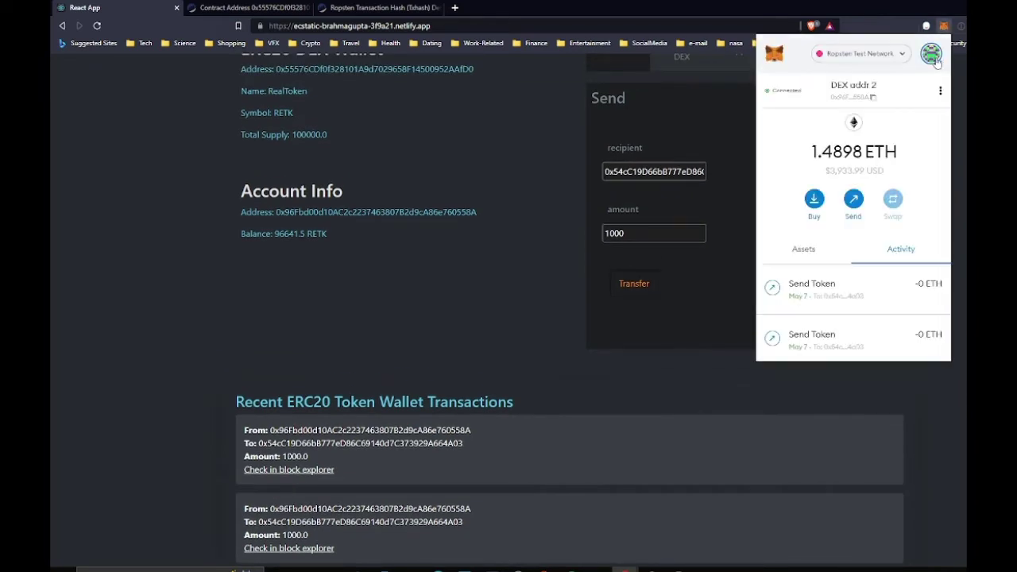
click(931, 53)
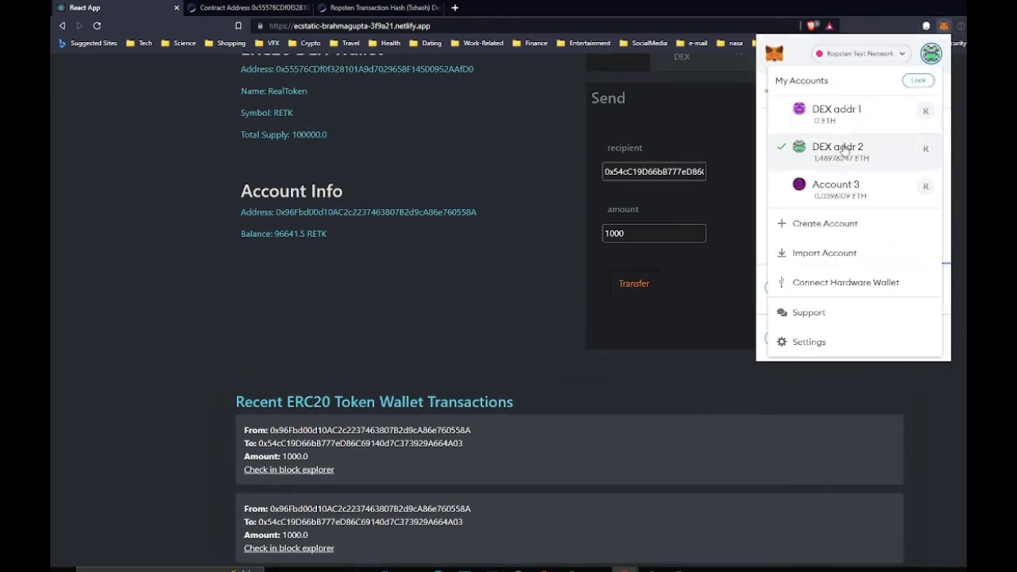
click(837, 194)
click(816, 255)
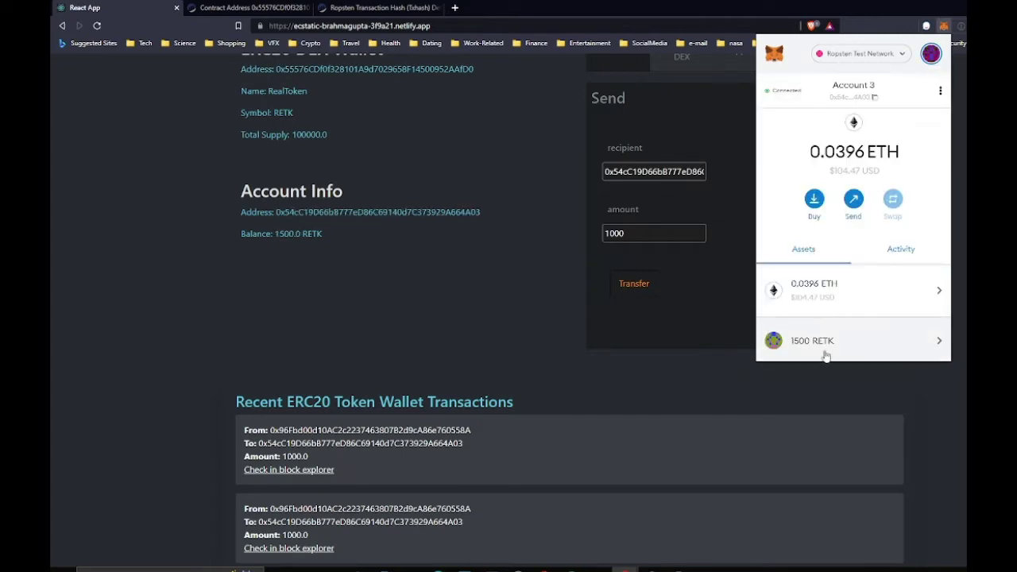
scroll(818, 345, down, 1)
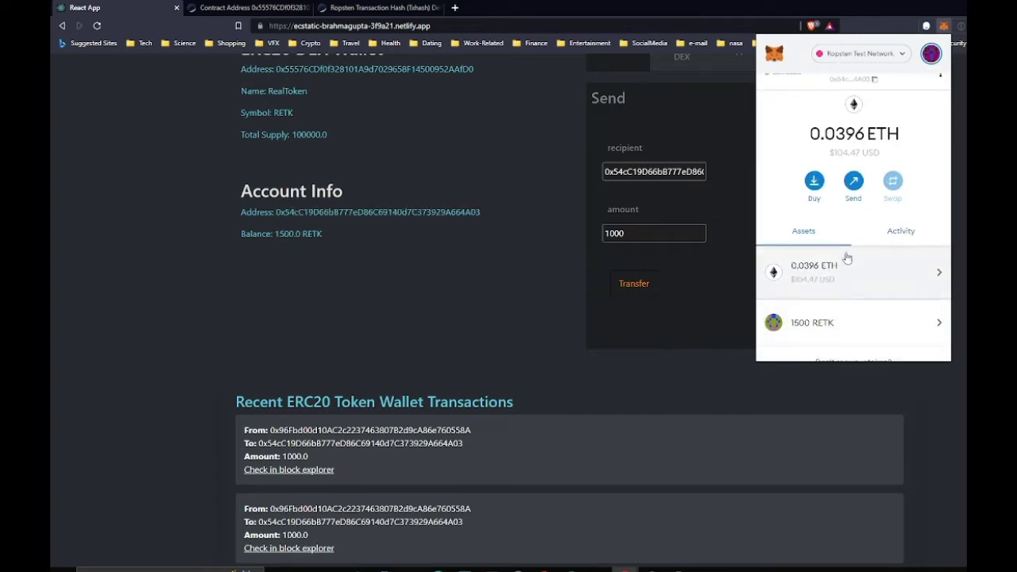
click(468, 302)
- Set the amount to approve for the DEX to 1000
scroll(686, 202, up, 2)
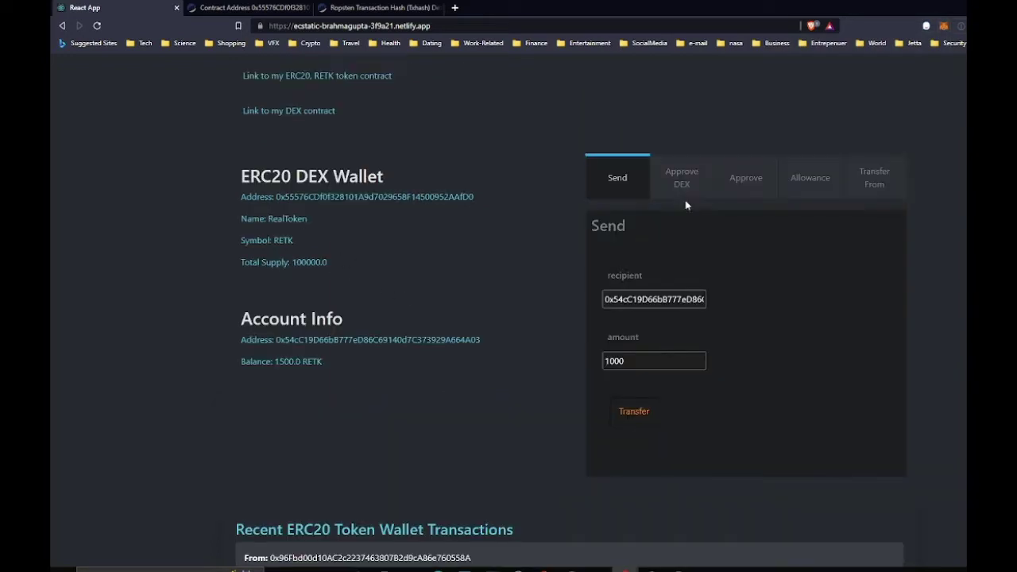
click(686, 183)
scroll(658, 312, down, 2)
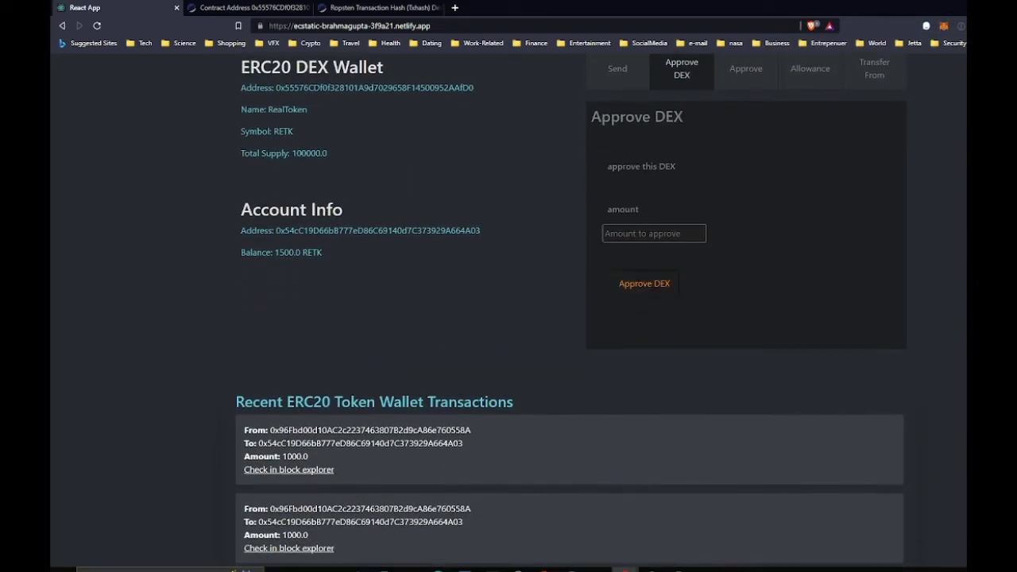
click(654, 233)
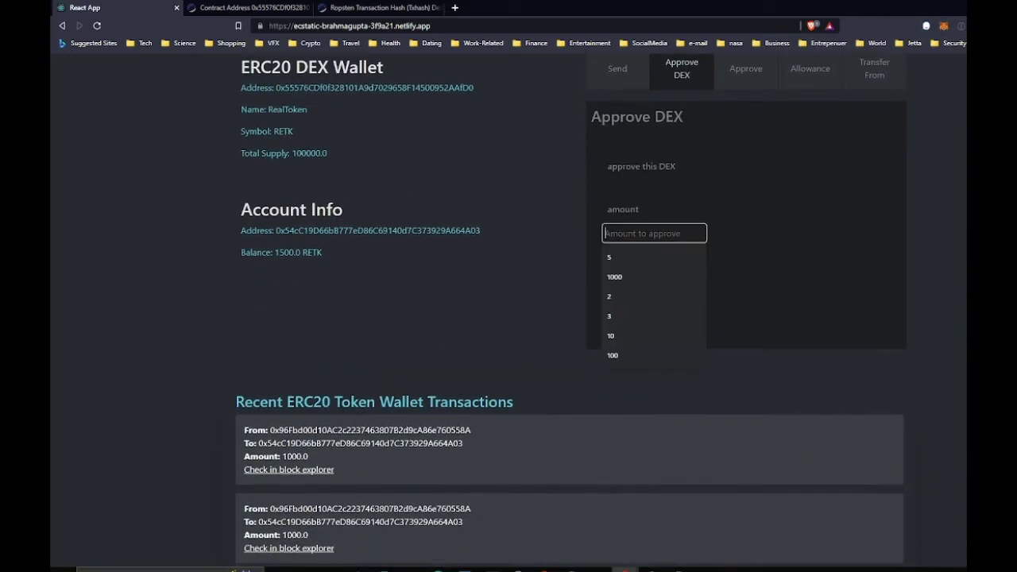
click(620, 276)
scroll(613, 262, down, 1)
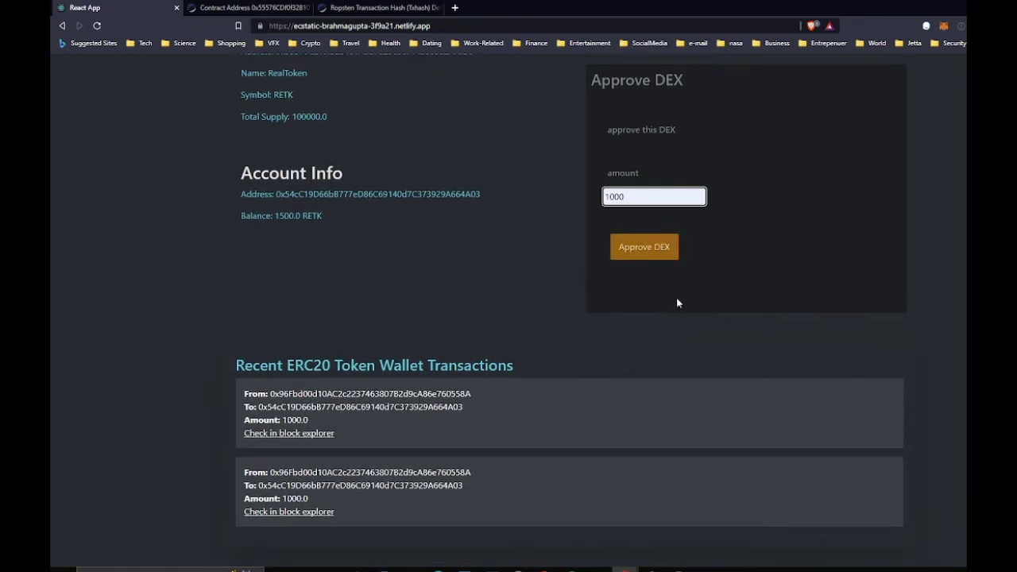
scroll(678, 318, up, 2)
- Submit the DEX approval, grant the RETK access permission in MetaMask, and review the recent wallet transactions
click(644, 338)
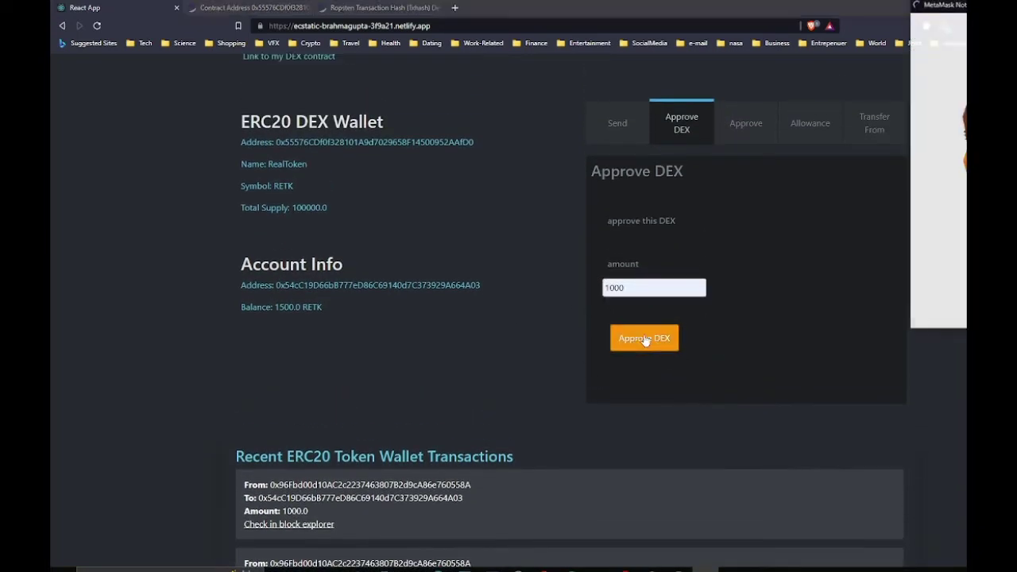
drag(898, 52, 837, 50)
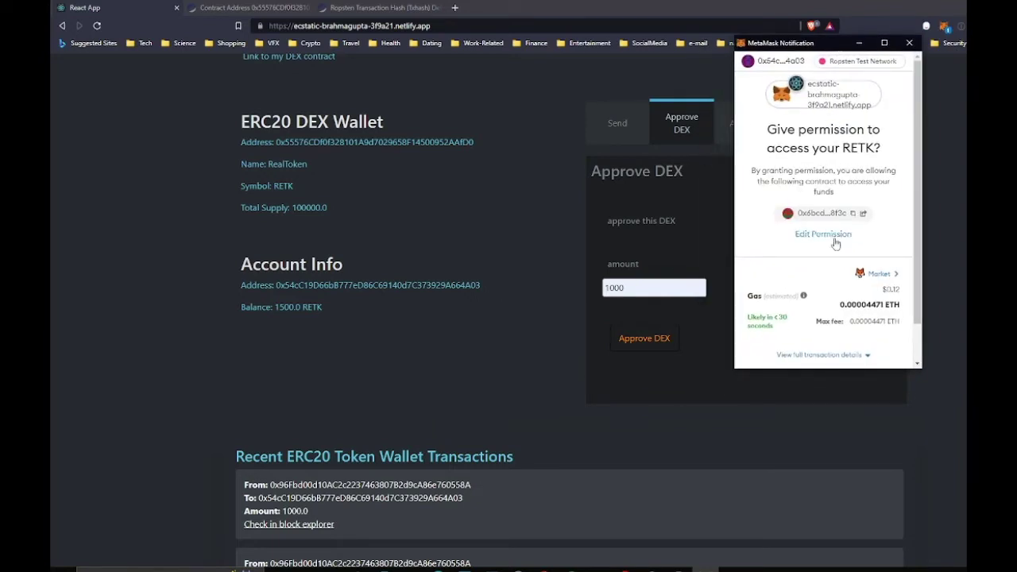
scroll(849, 310, down, 1)
click(865, 348)
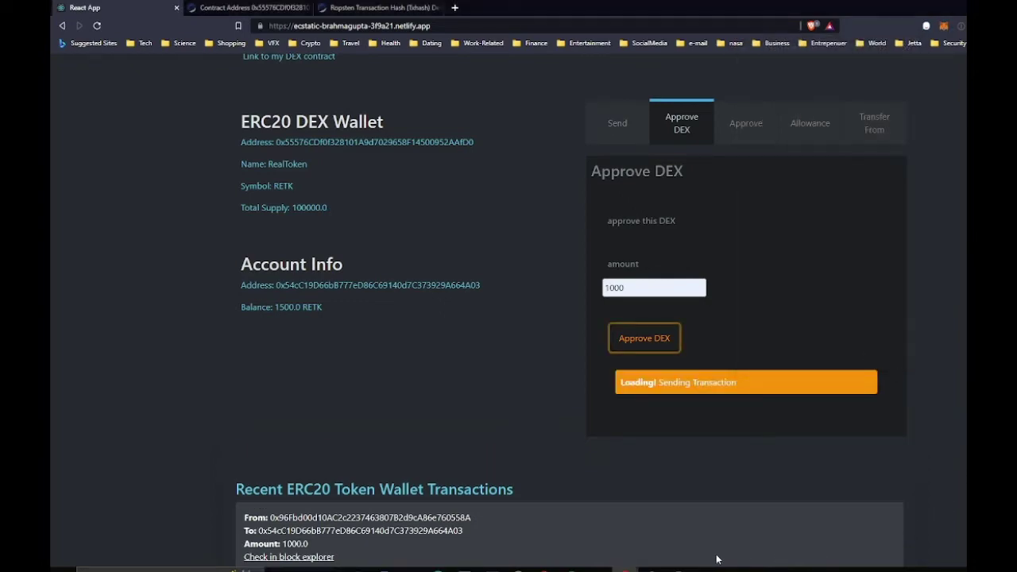
scroll(539, 309, down, 5)
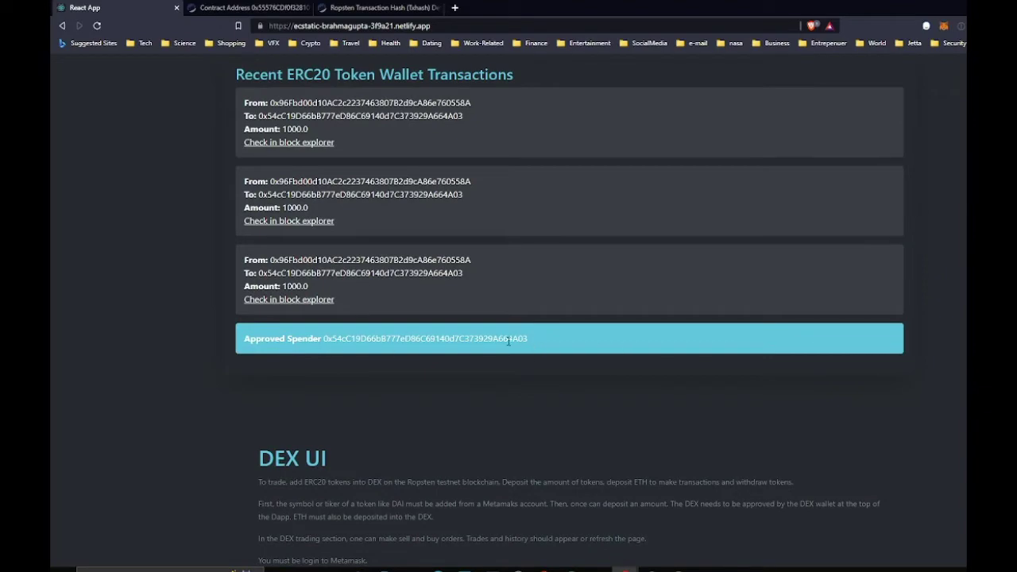
scroll(651, 370, up, 3)
- Check the active account and its assets in MetaMask, and bring up the dApp's DEX UI section
click(943, 25)
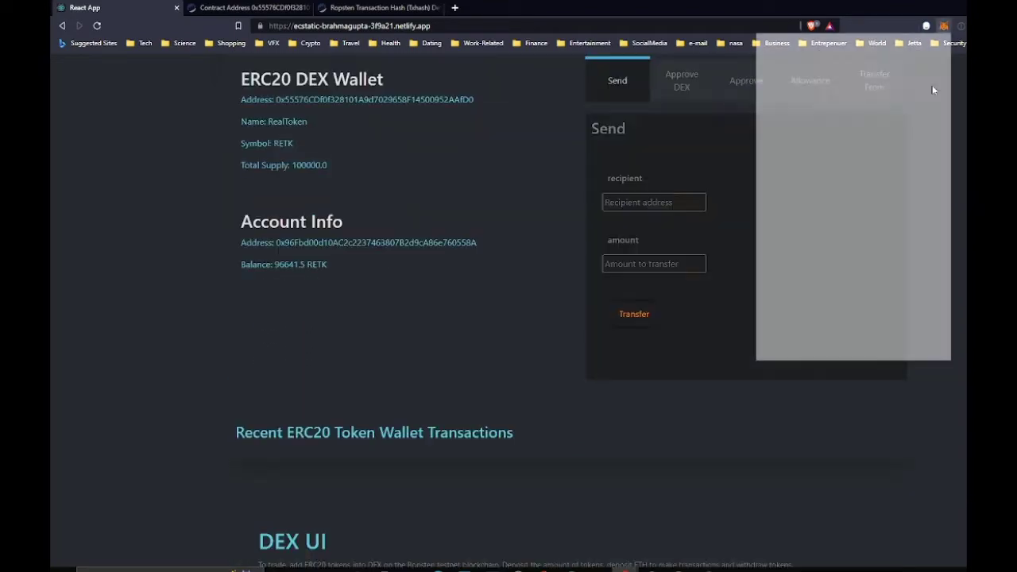
click(873, 97)
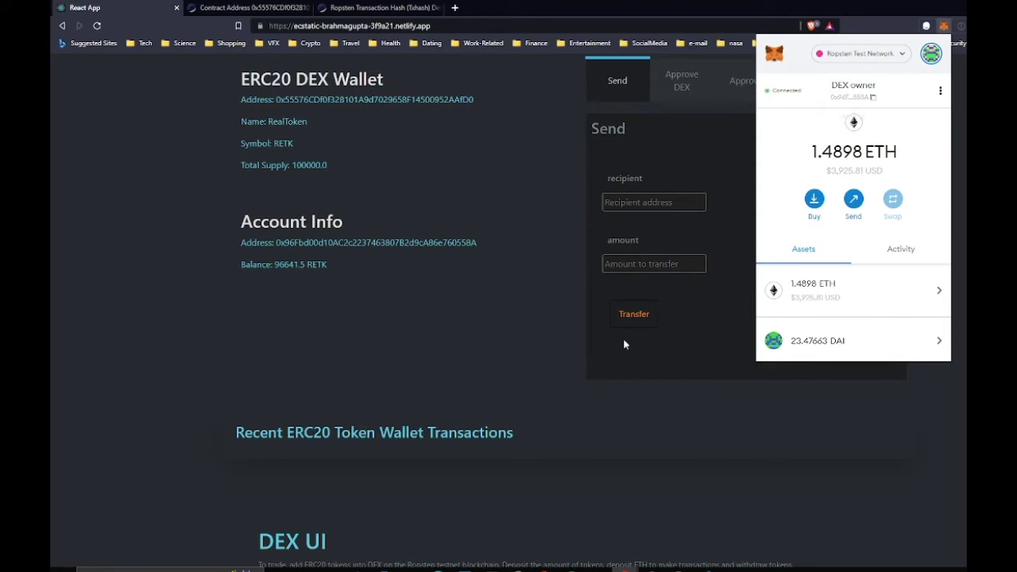
click(110, 361)
scroll(472, 397, down, 8)
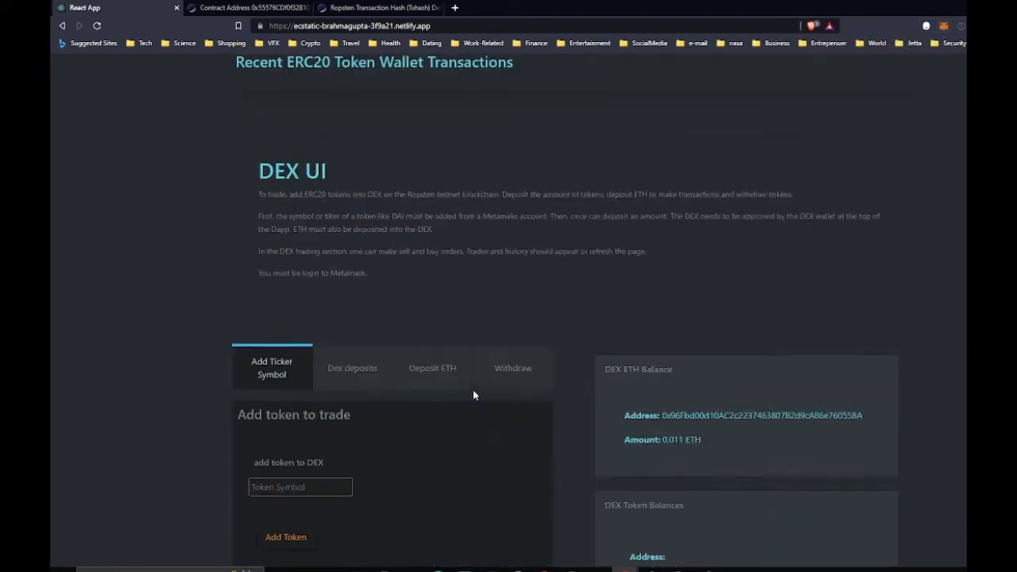
- Request adding the RETK token to the DEX, and reject the transaction in MetaMask
scroll(565, 317, up, 1)
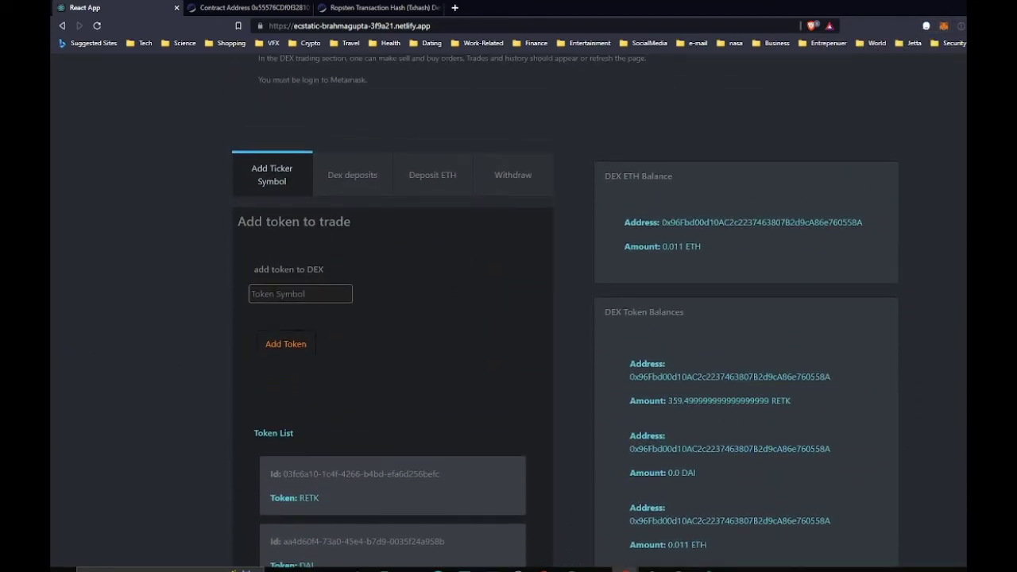
click(301, 294)
click(306, 318)
click(286, 344)
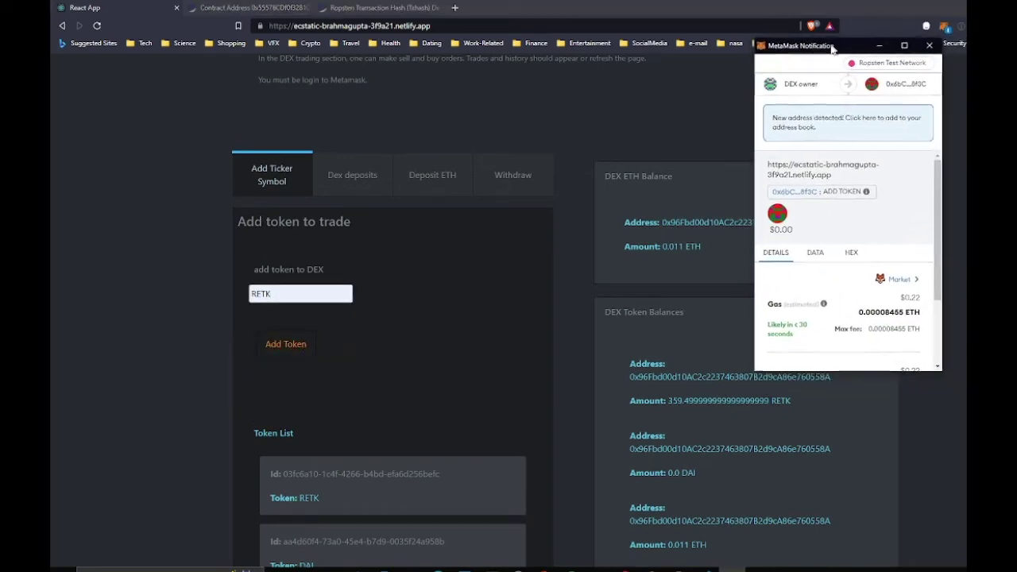
scroll(798, 262, down, 3)
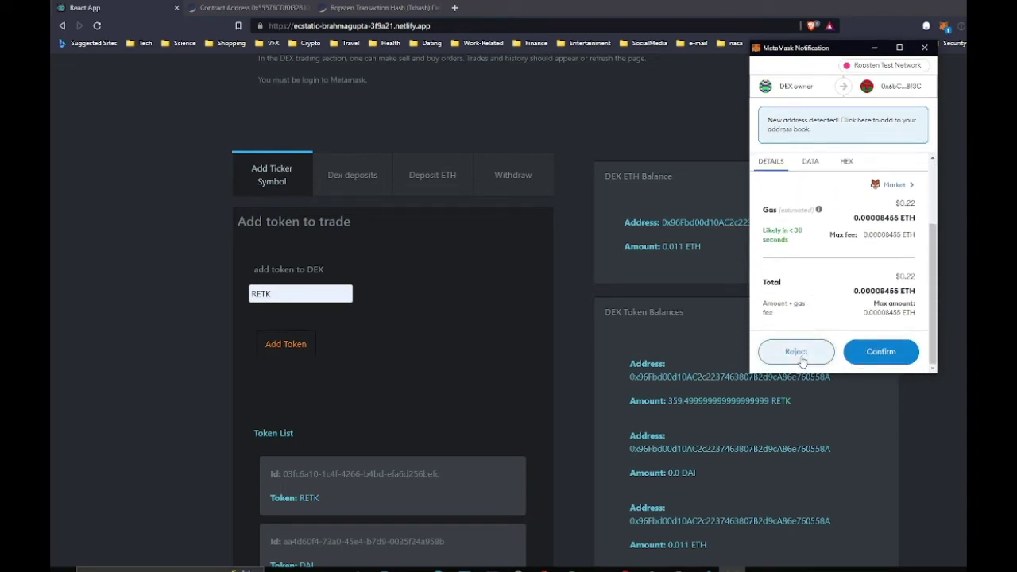
click(796, 352)
click(511, 395)
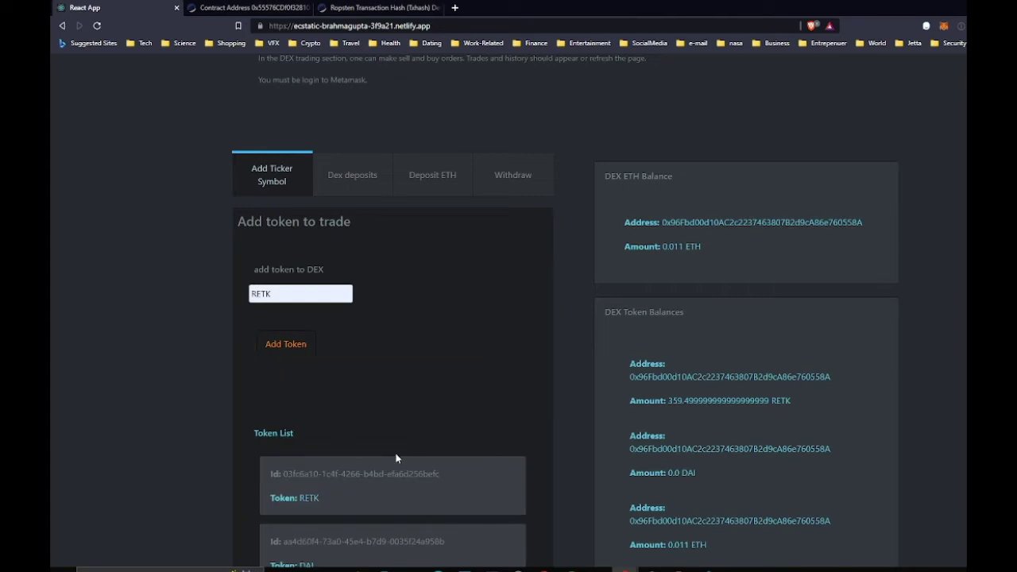
- Review the DEX token list and check the active account's token assets in MetaMask
scroll(405, 452, down, 2)
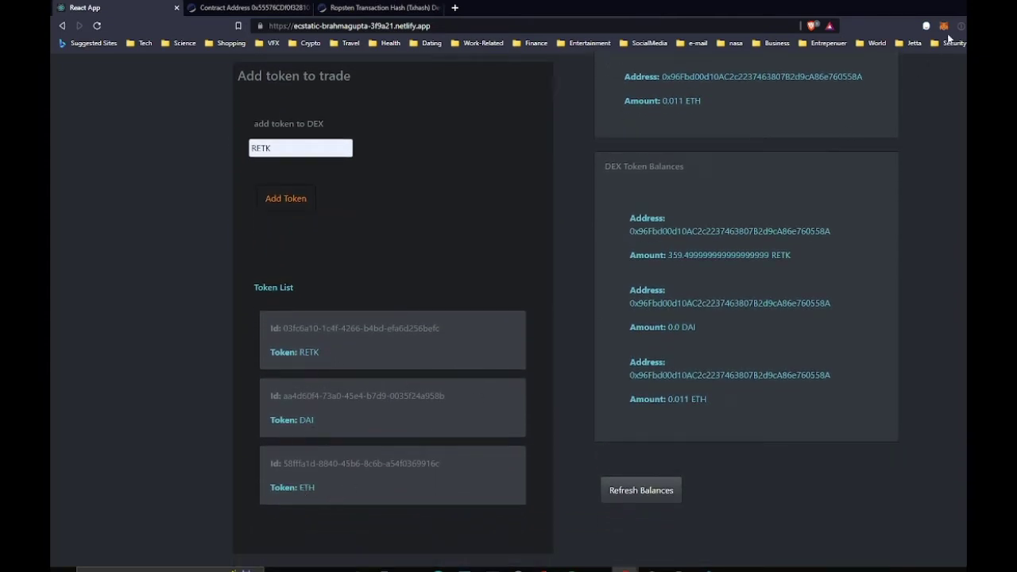
click(944, 26)
click(803, 253)
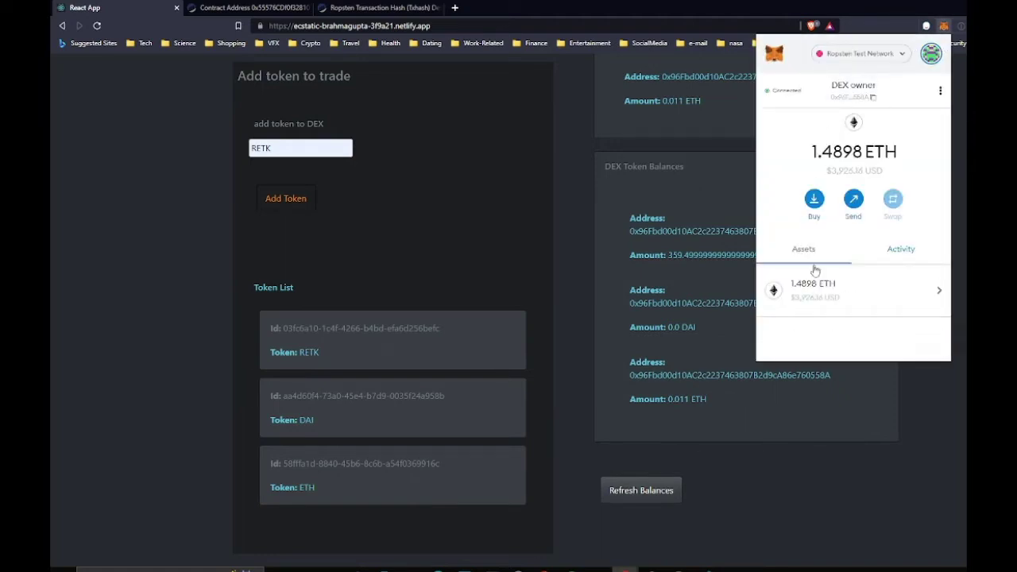
scroll(817, 293, down, 2)
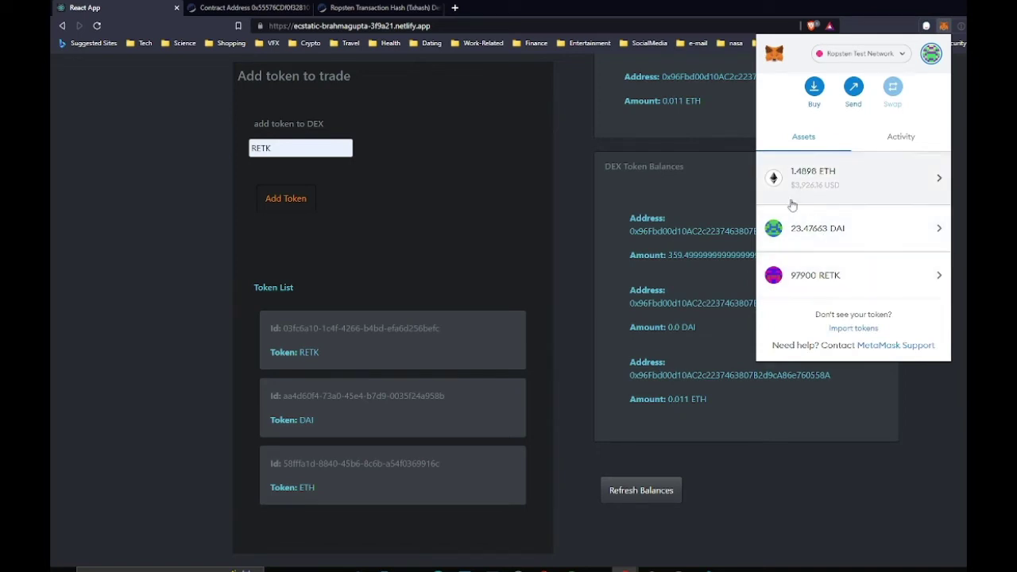
click(127, 446)
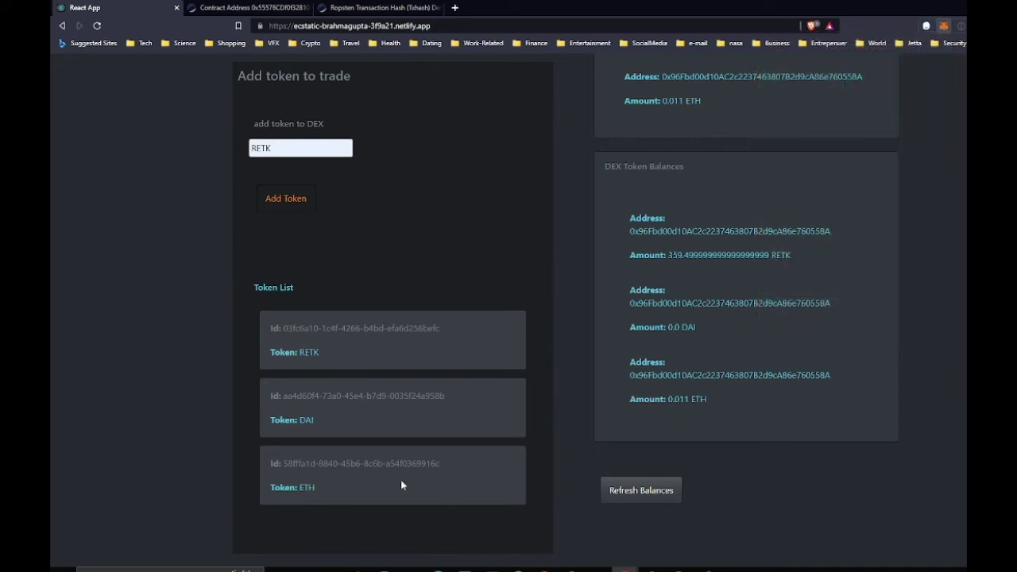
- Deposit .01 ETH into the DEX to pay for trading and confirm the transaction in MetaMask
scroll(314, 234, up, 3)
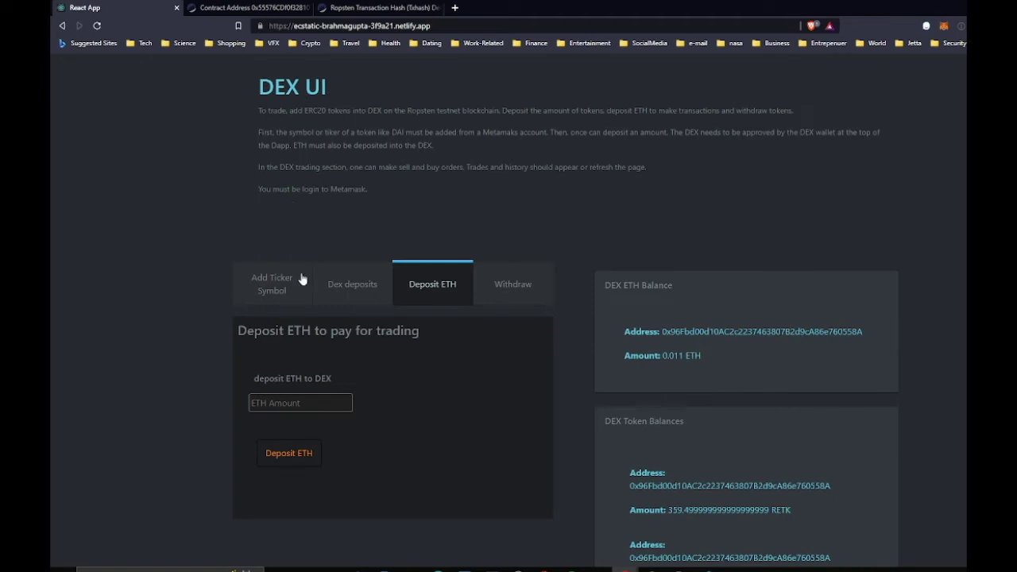
click(294, 403)
text(.01)
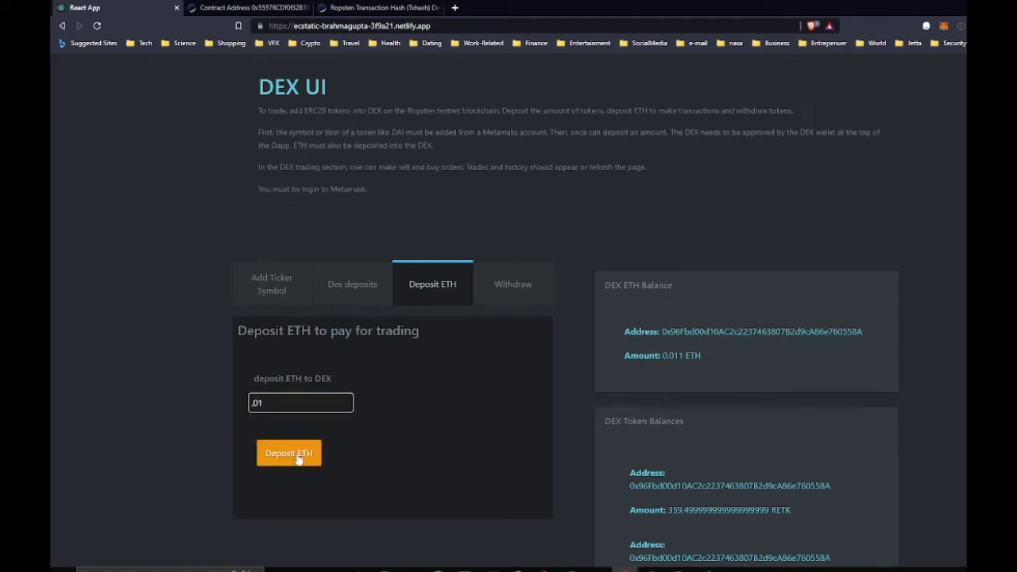
click(290, 453)
scroll(882, 293, down, 3)
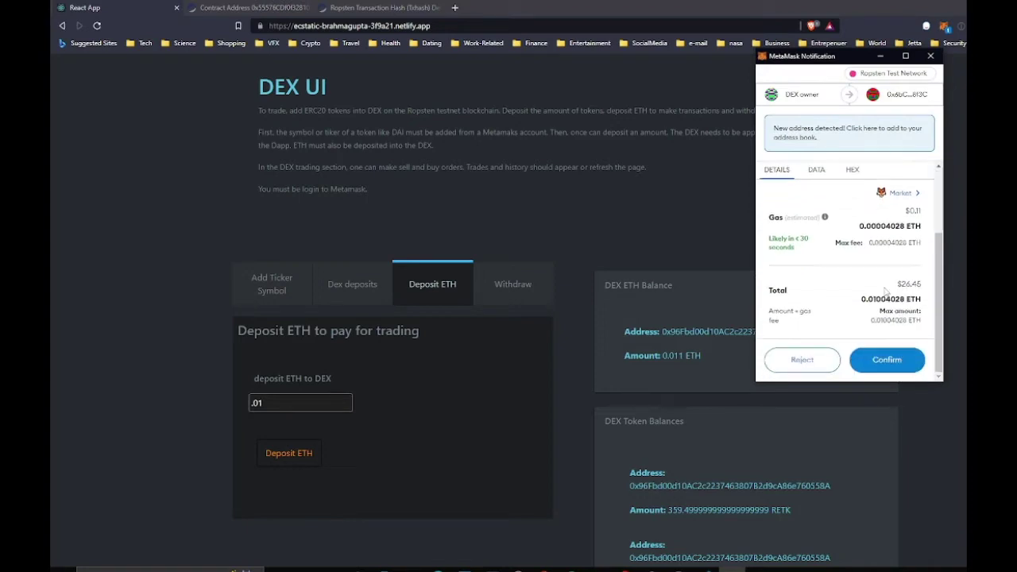
click(887, 357)
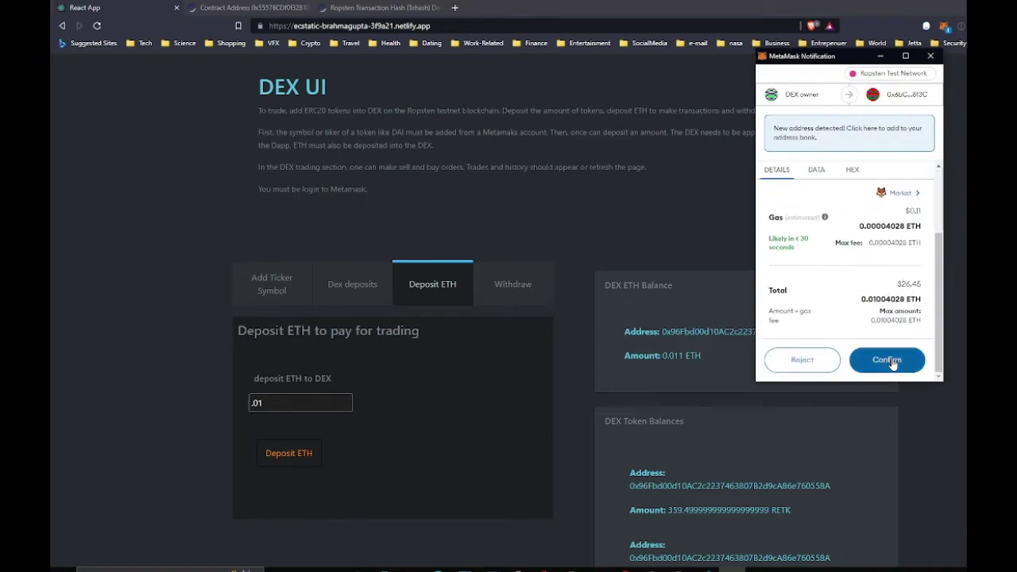
- Deposit 100 RETK tokens into the DEX and confirm the transaction in MetaMask
scroll(931, 385, down, 2)
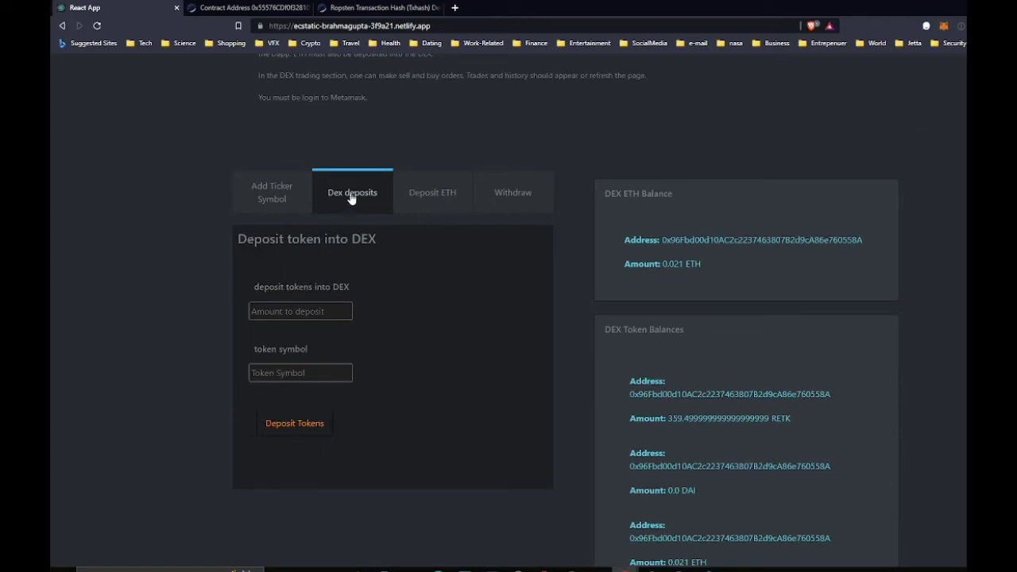
click(300, 310)
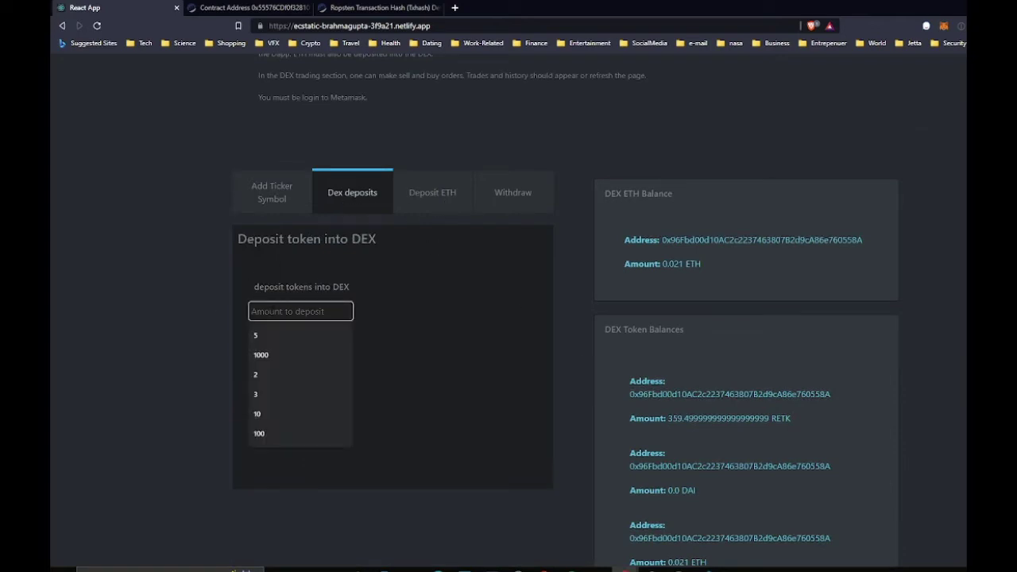
text(100)
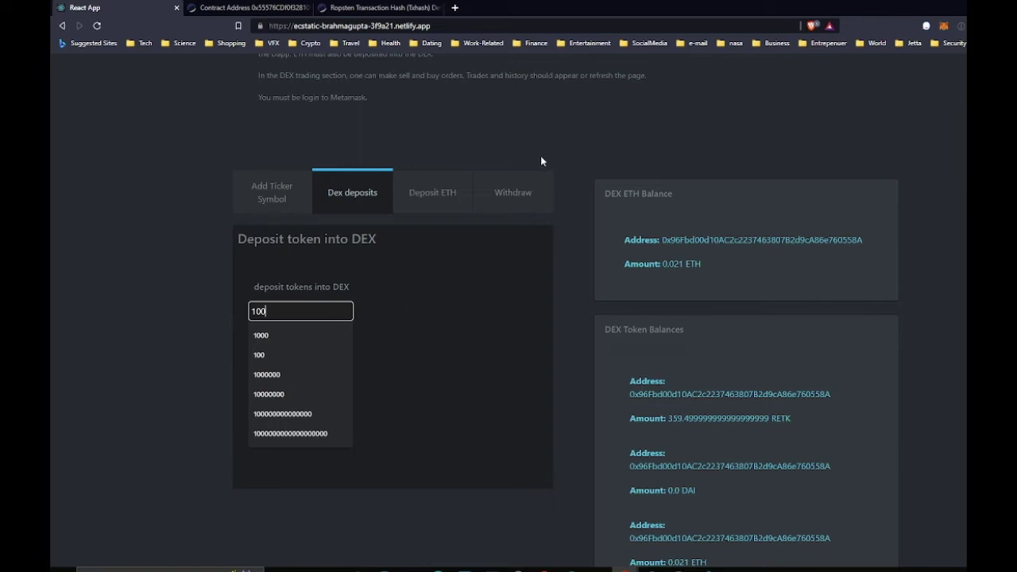
click(85, 363)
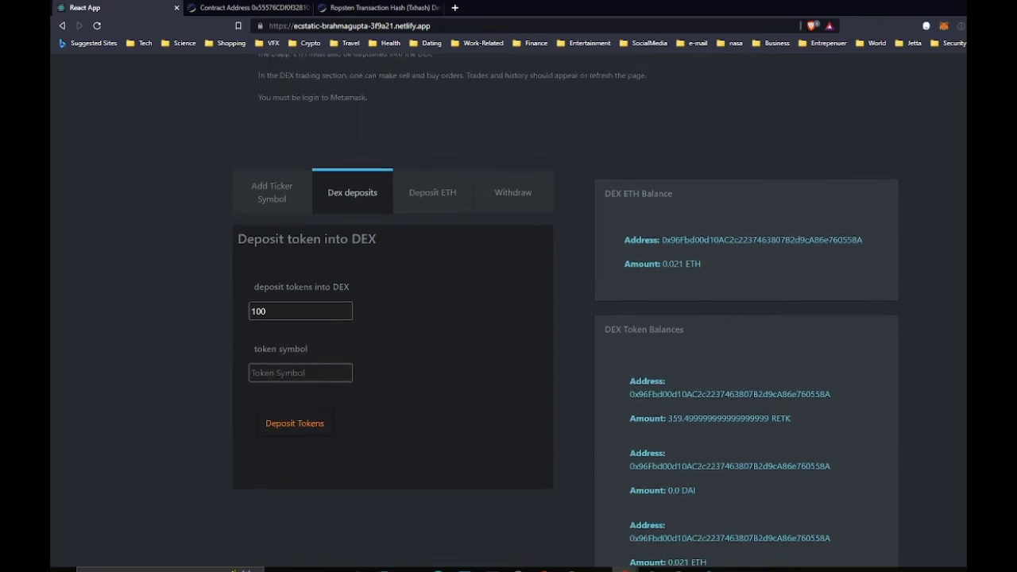
click(280, 373)
click(274, 396)
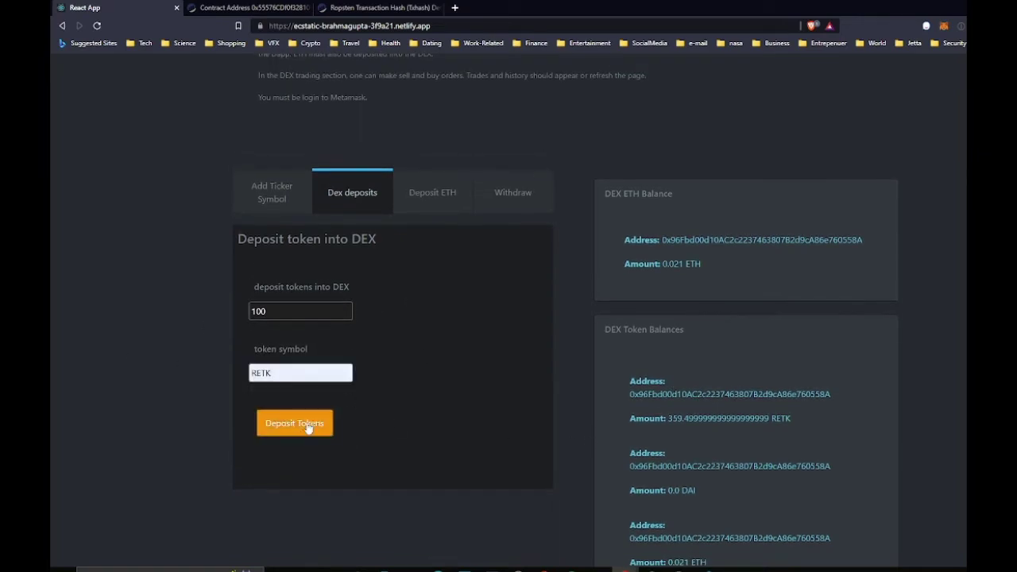
click(295, 423)
scroll(842, 179, up, 3)
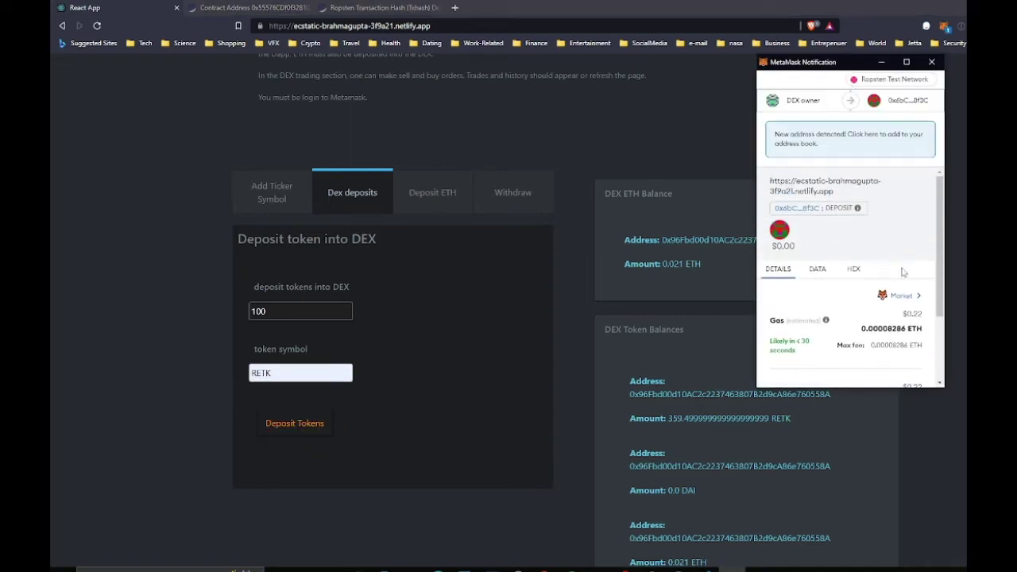
scroll(873, 319, down, 3)
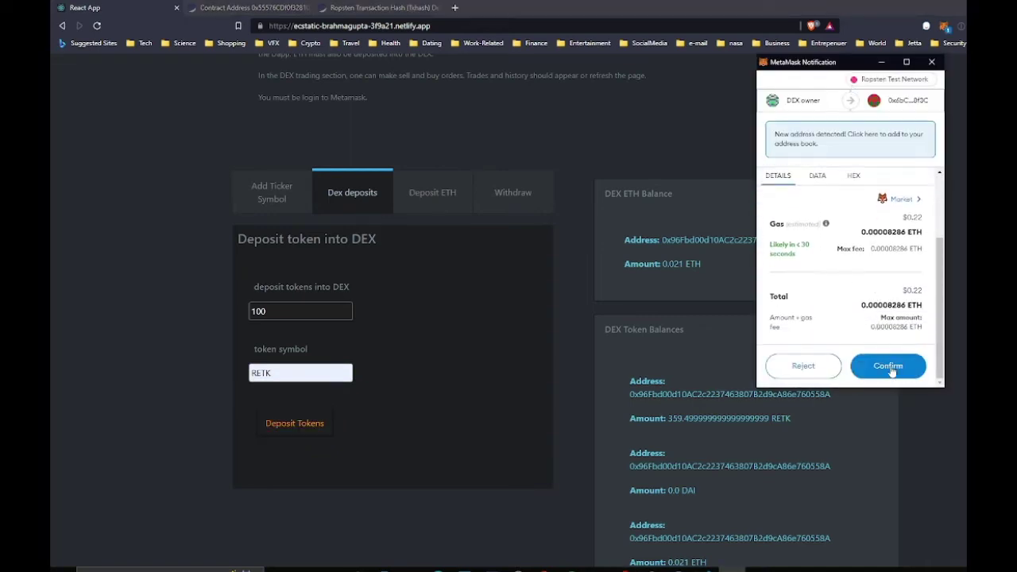
click(888, 365)
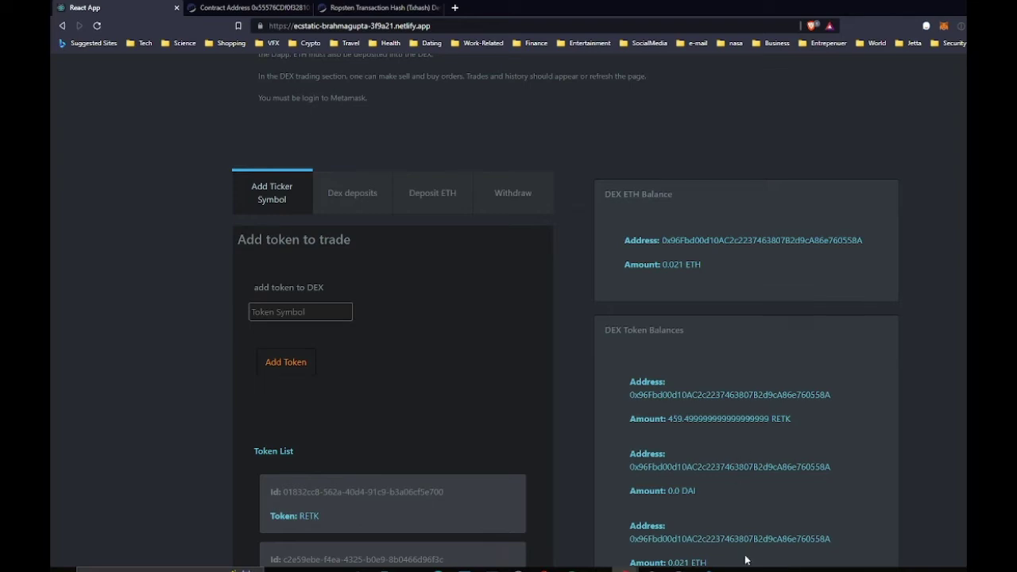
- Fill in a limit sell order in DEX Trading for 3 RETK tokens at a price of .002 ETH each
scroll(745, 560, down, 5)
click(278, 271)
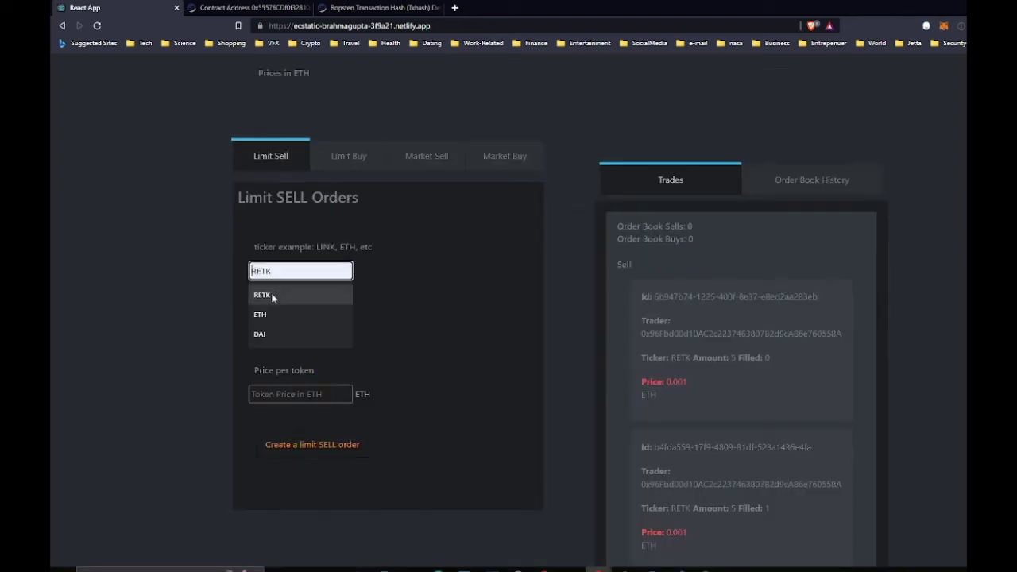
click(272, 297)
click(301, 332)
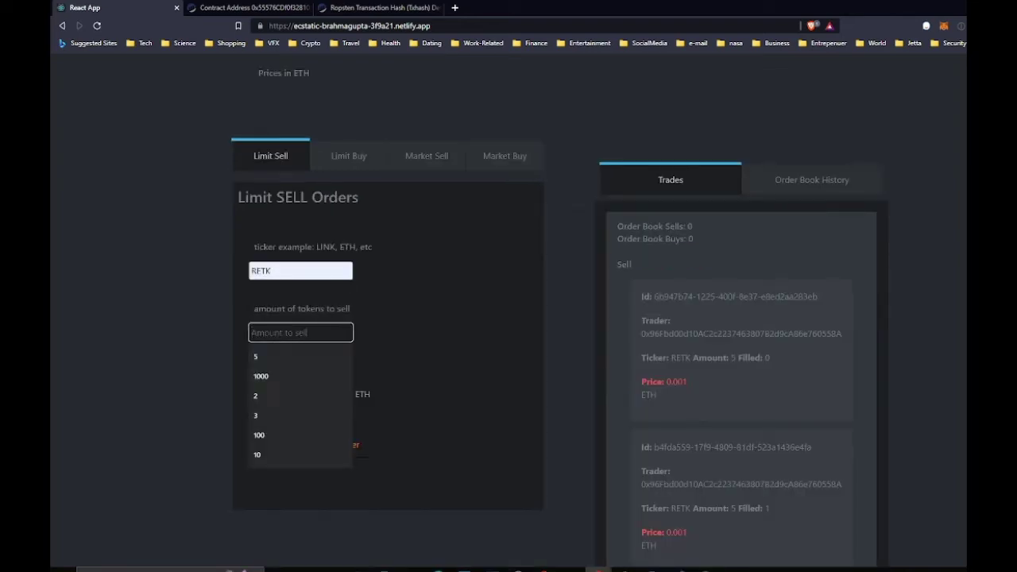
text(2)
key(BackSpace)
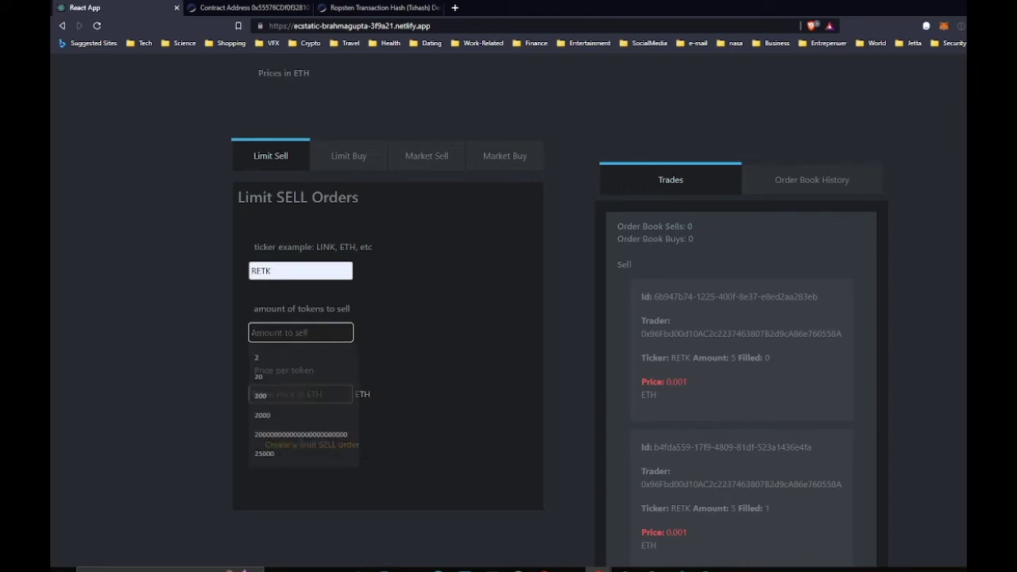
text(3)
click(247, 443)
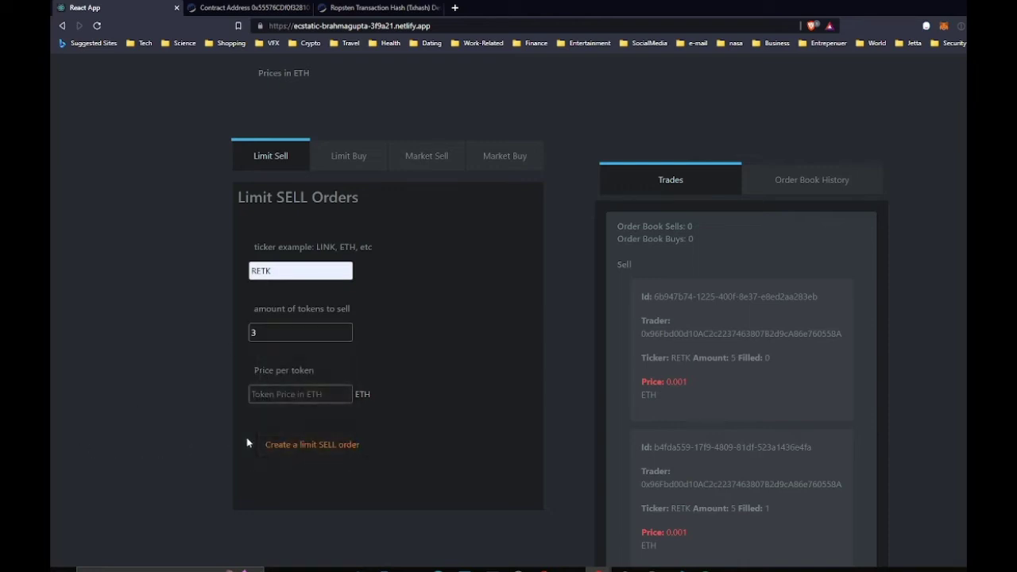
click(300, 394)
text(.0)
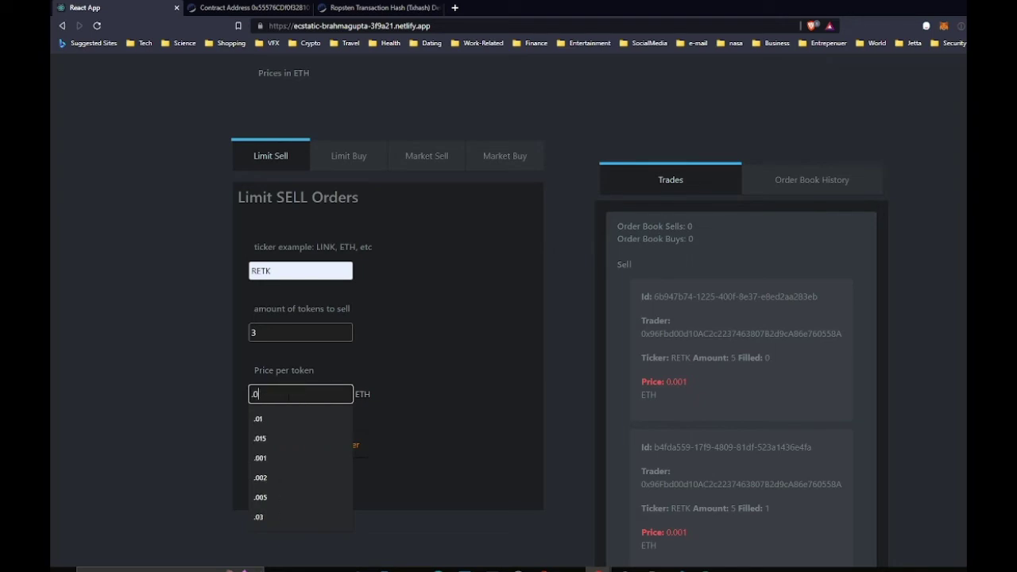
text(02)
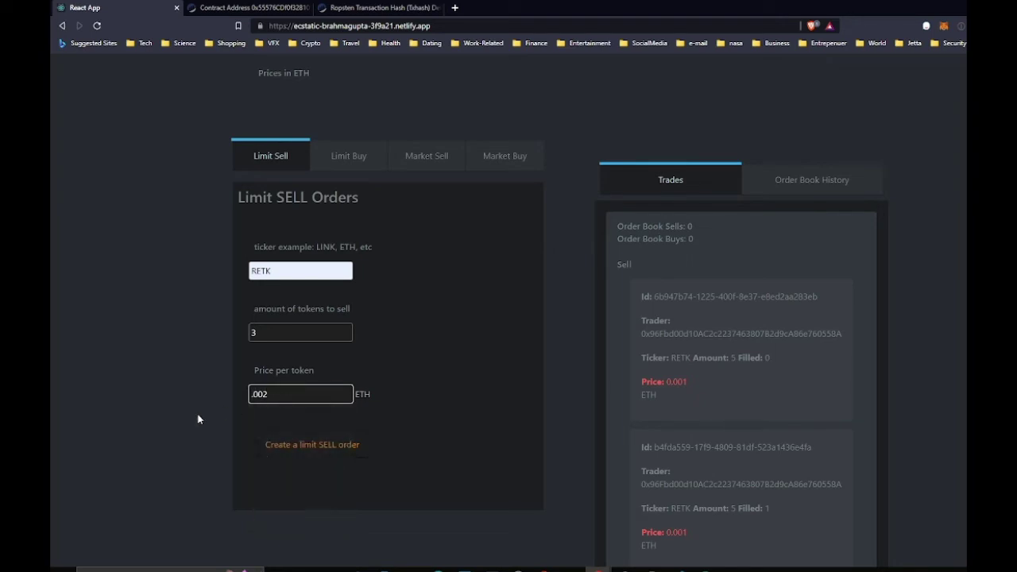
- Create the limit sell order and confirm its contract interaction in MetaMask
click(316, 446)
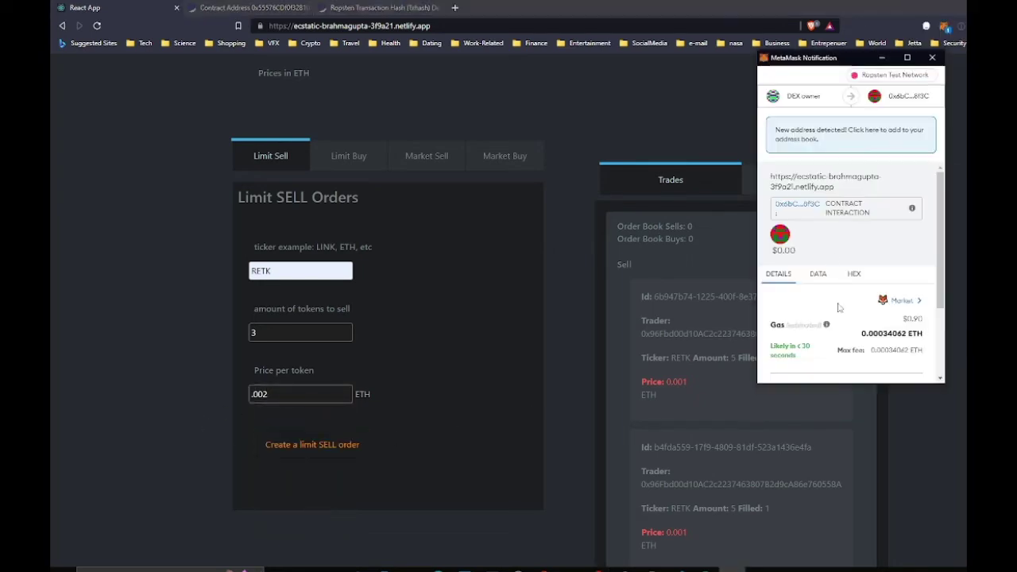
drag(940, 294, 938, 359)
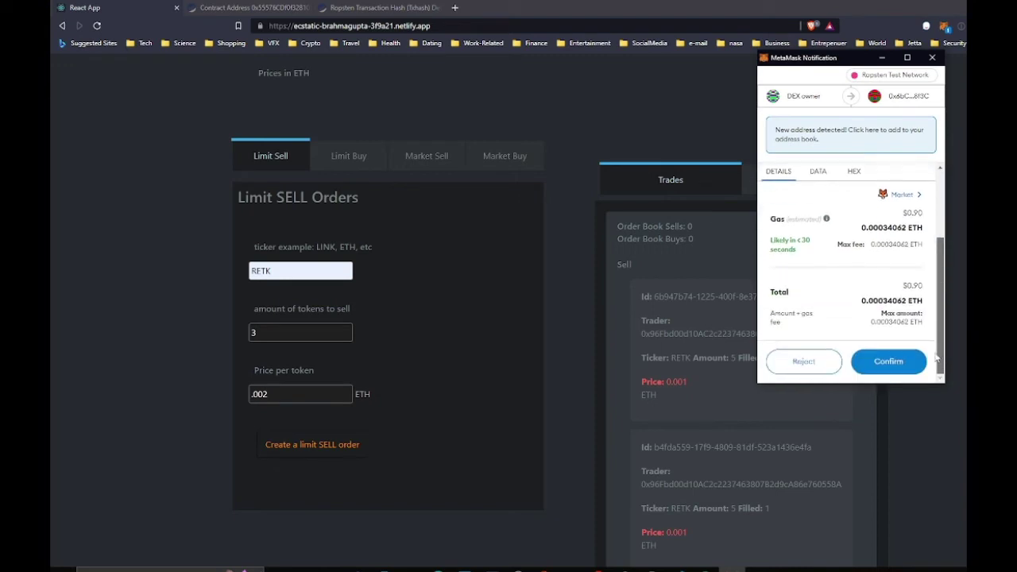
click(894, 362)
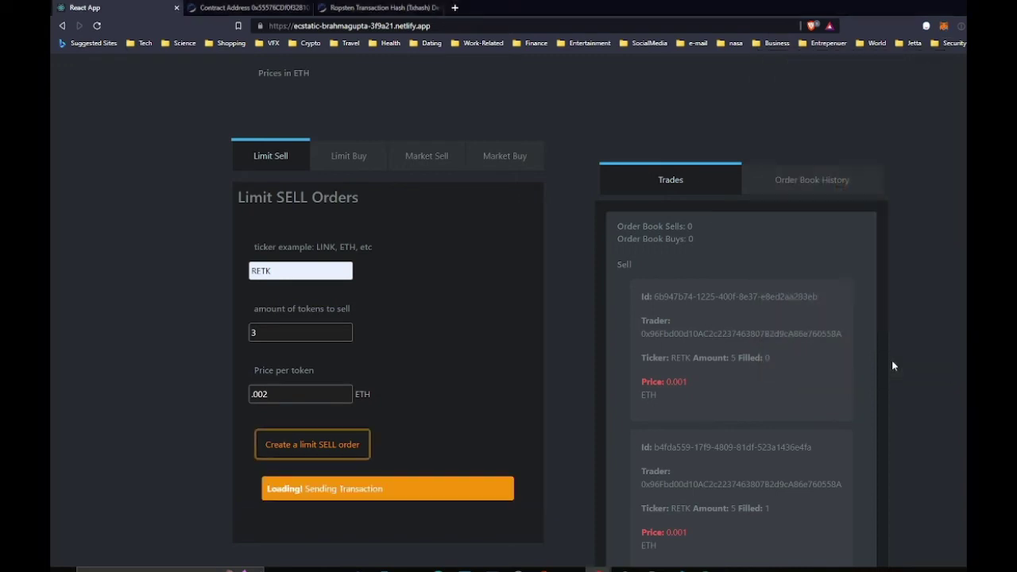
- Examine the sell entries under Trades and the limit orders in the Order Book History for the new RETK order
scroll(880, 448, down, 1)
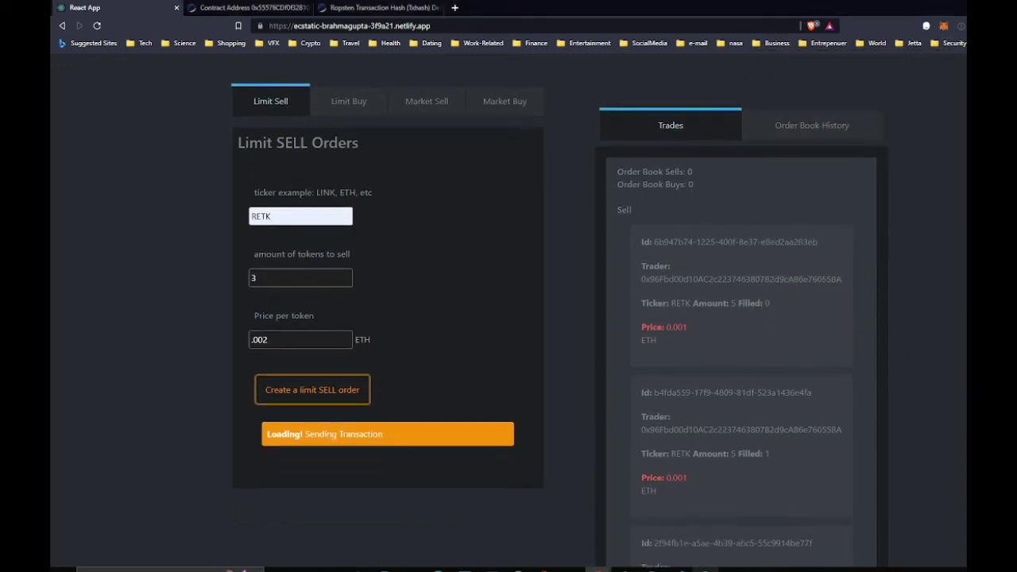
scroll(725, 389, down, 8)
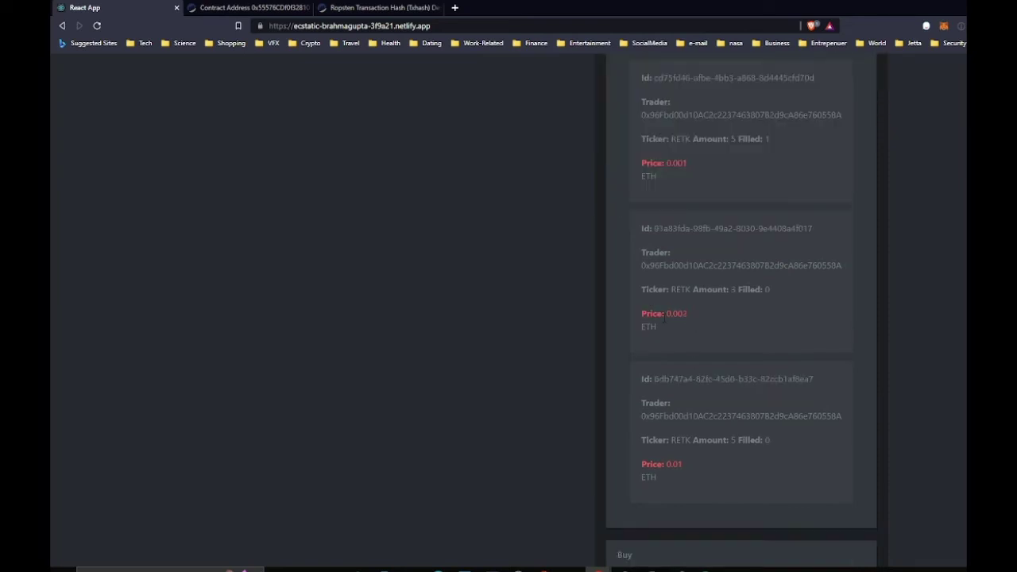
scroll(743, 317, up, 10)
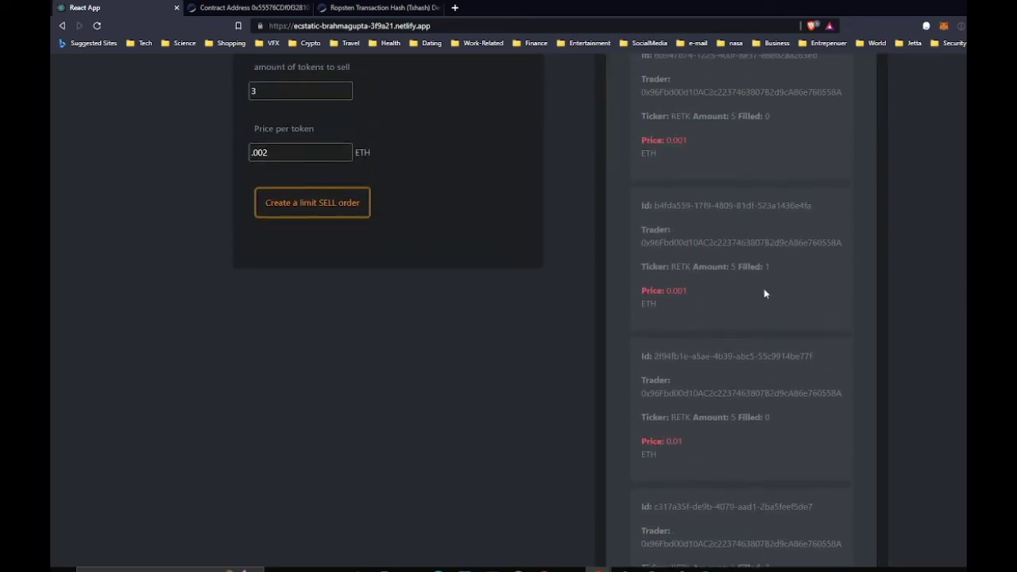
scroll(784, 254, up, 3)
click(798, 343)
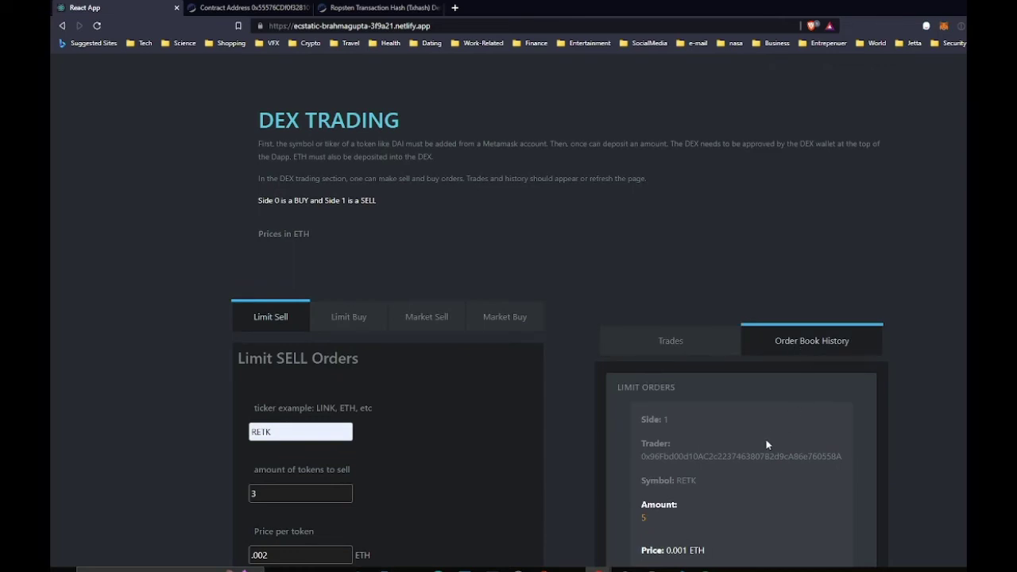
scroll(766, 447, down, 4)
scroll(766, 446, down, 4)
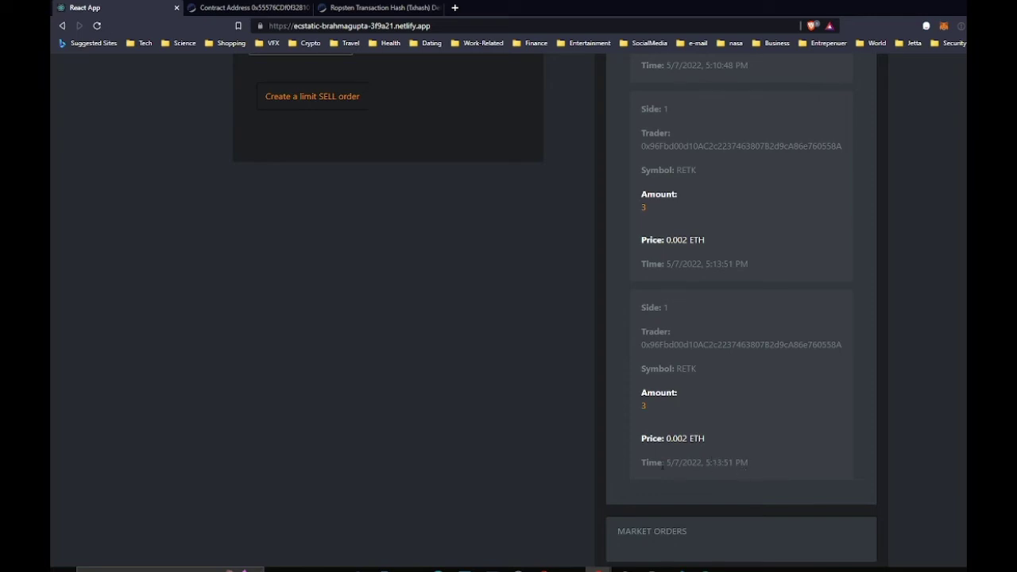
scroll(668, 403, up, 10)
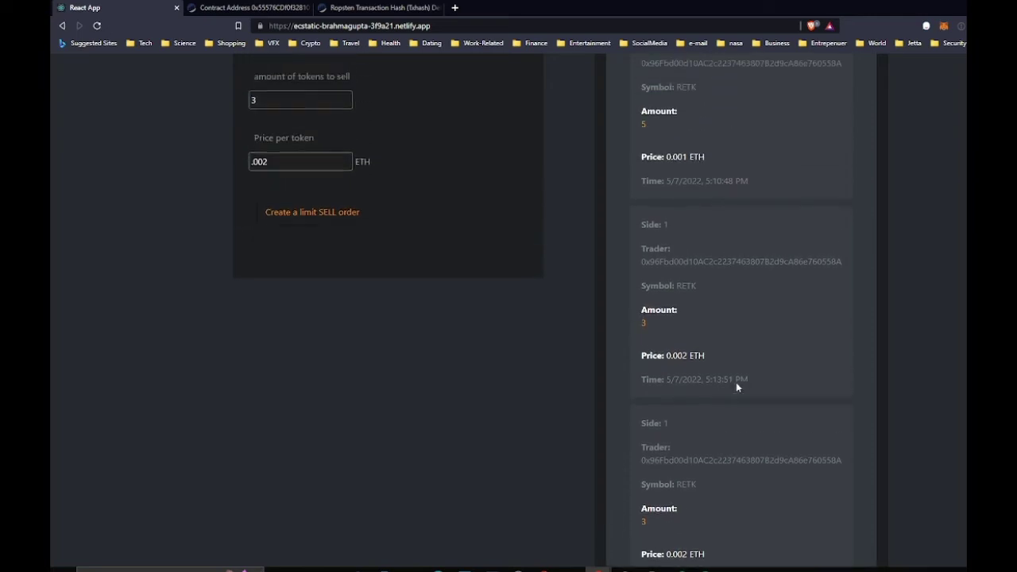
- Review the sell entries under Trades for the order of 3 RETK at 0.002 ETH
click(674, 336)
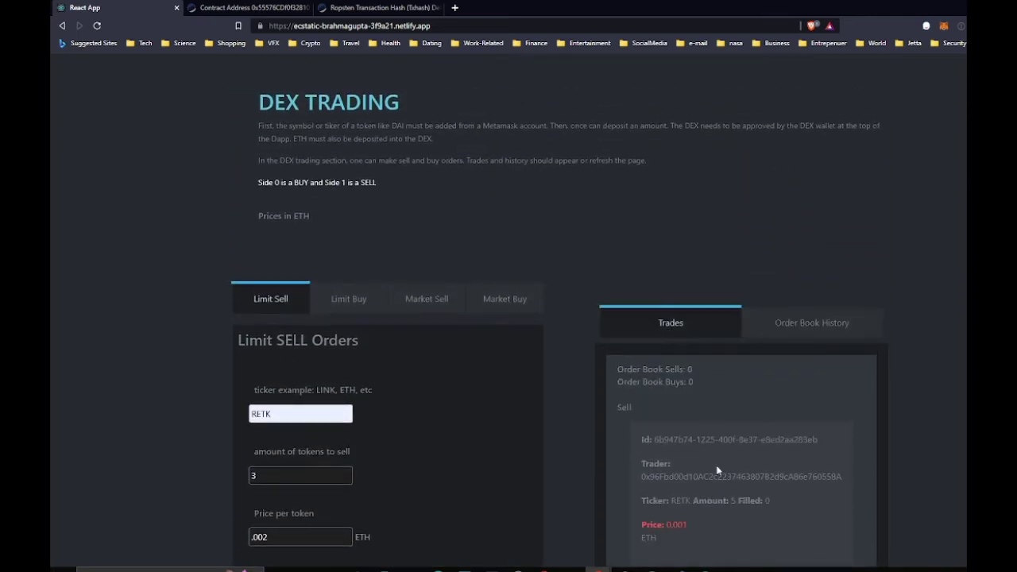
scroll(733, 506, down, 8)
scroll(732, 512, down, 2)
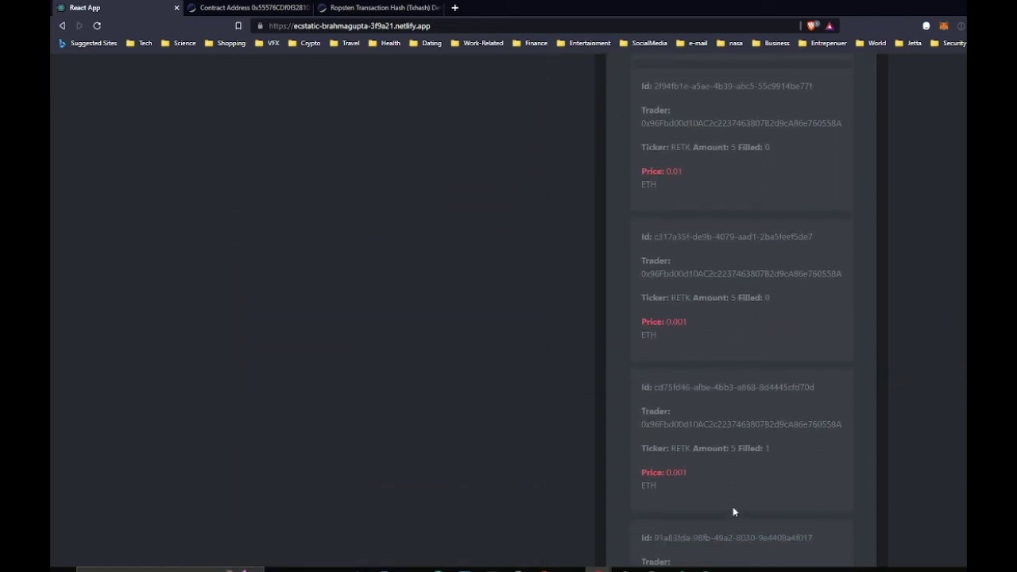
scroll(711, 463, down, 1)
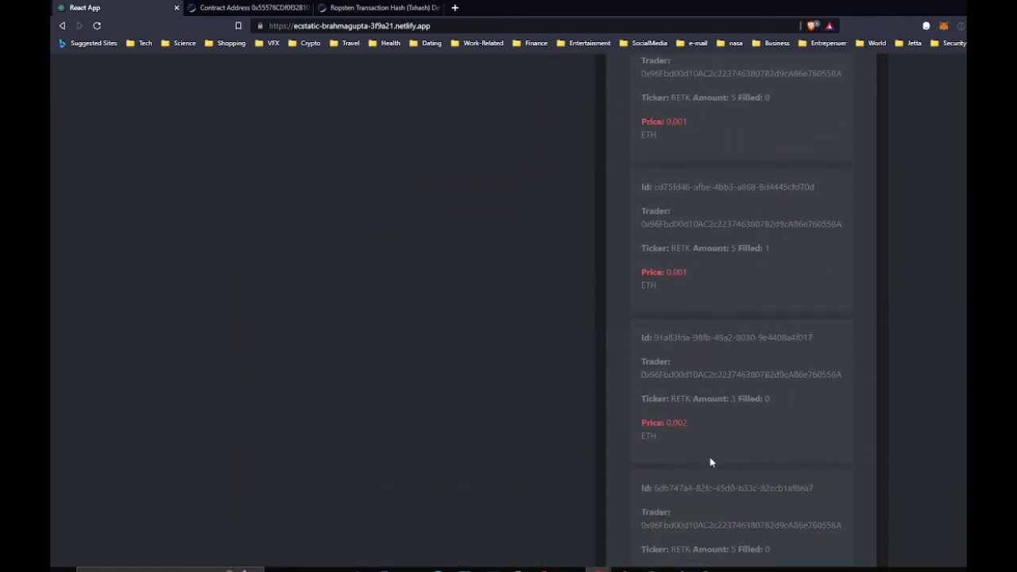
scroll(559, 341, up, 12)
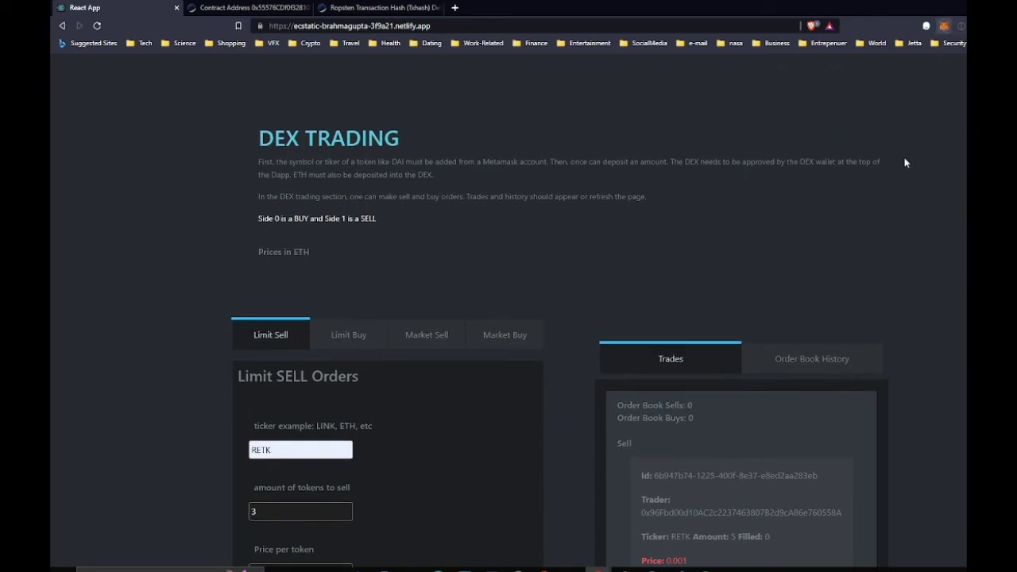
- Switch MetaMask to Account 3 and view the assets it holds
key(alt+shift+m)
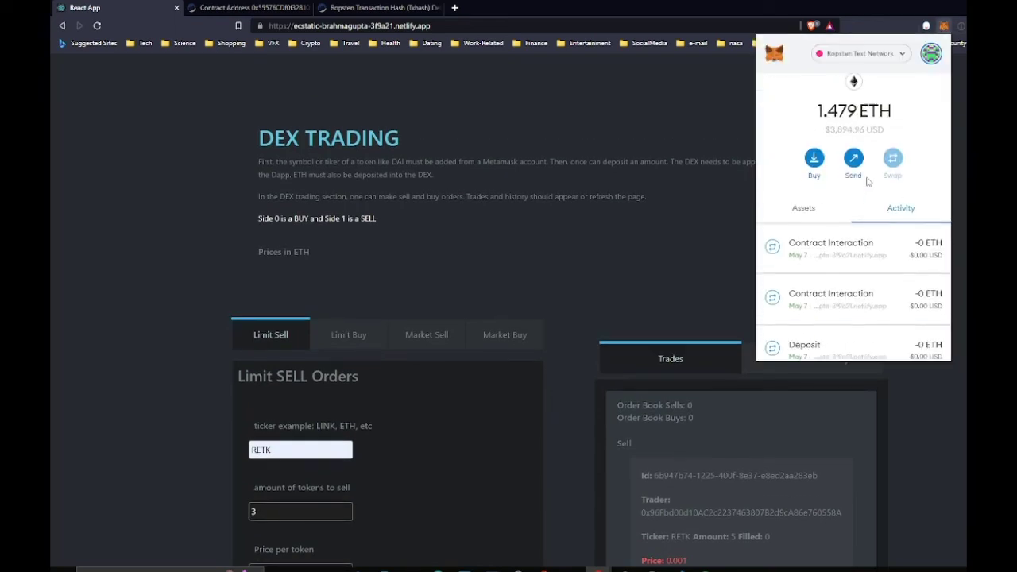
scroll(868, 182, down, 1)
scroll(868, 182, up, 1)
click(930, 54)
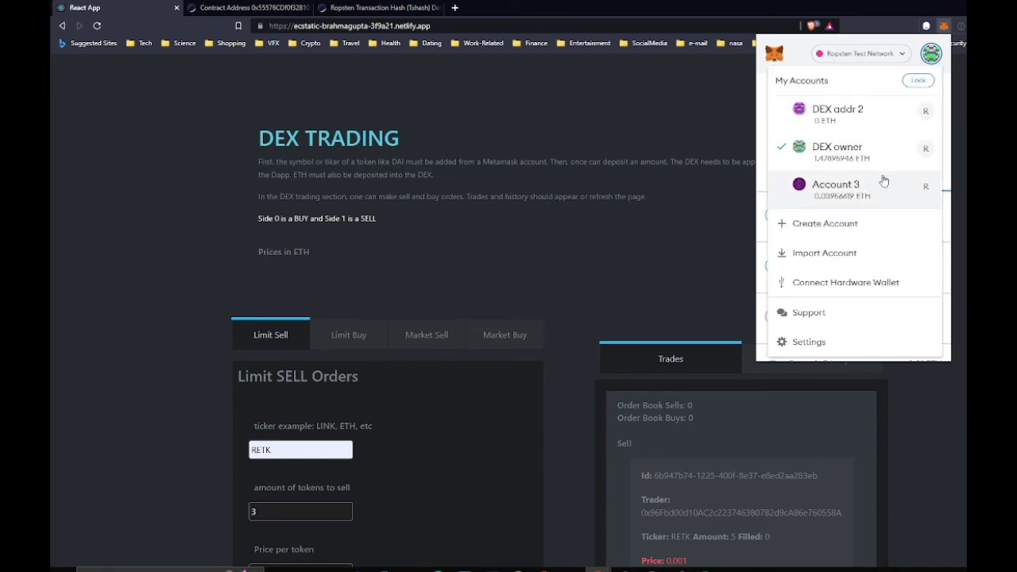
click(836, 188)
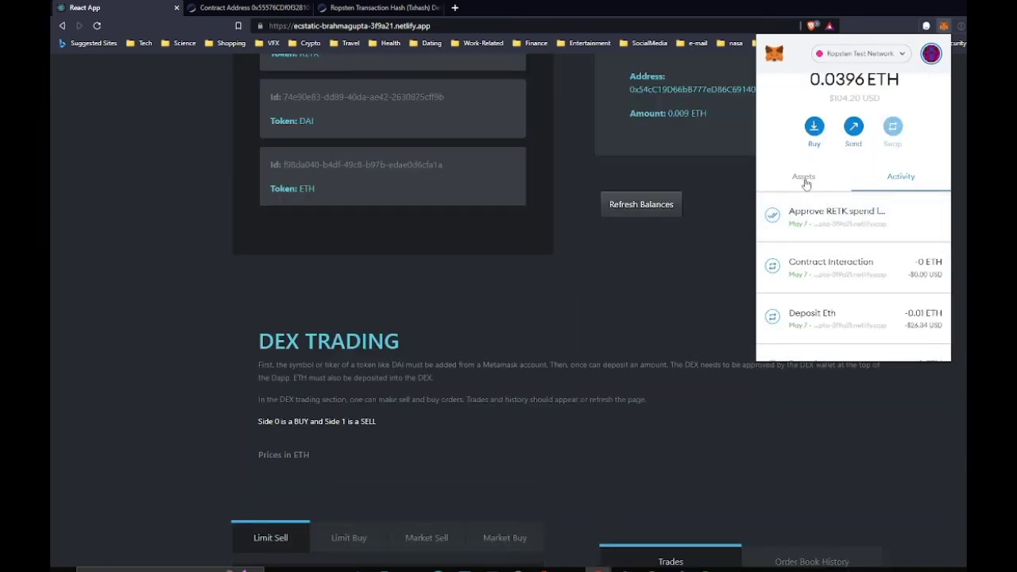
click(804, 177)
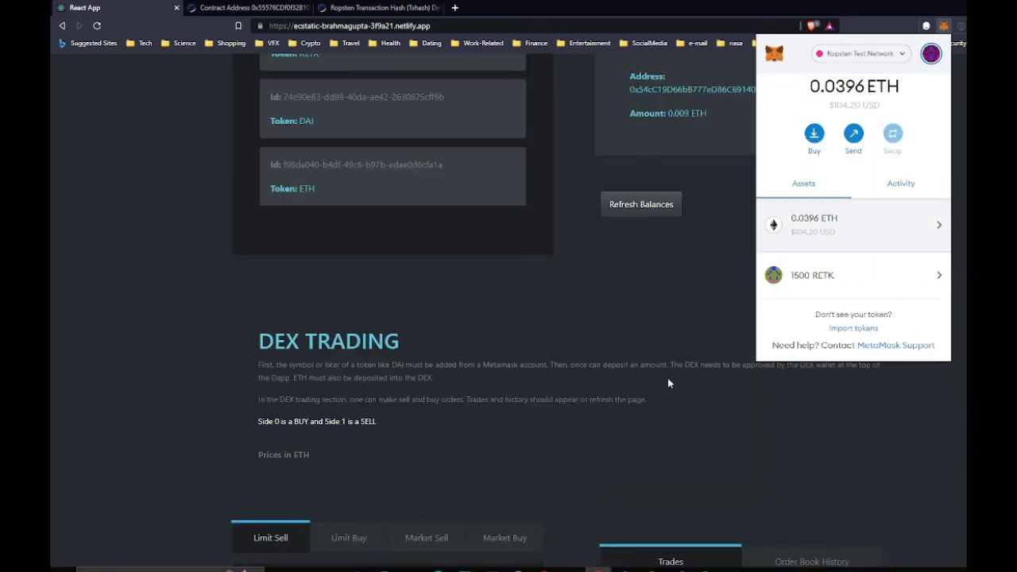
click(214, 349)
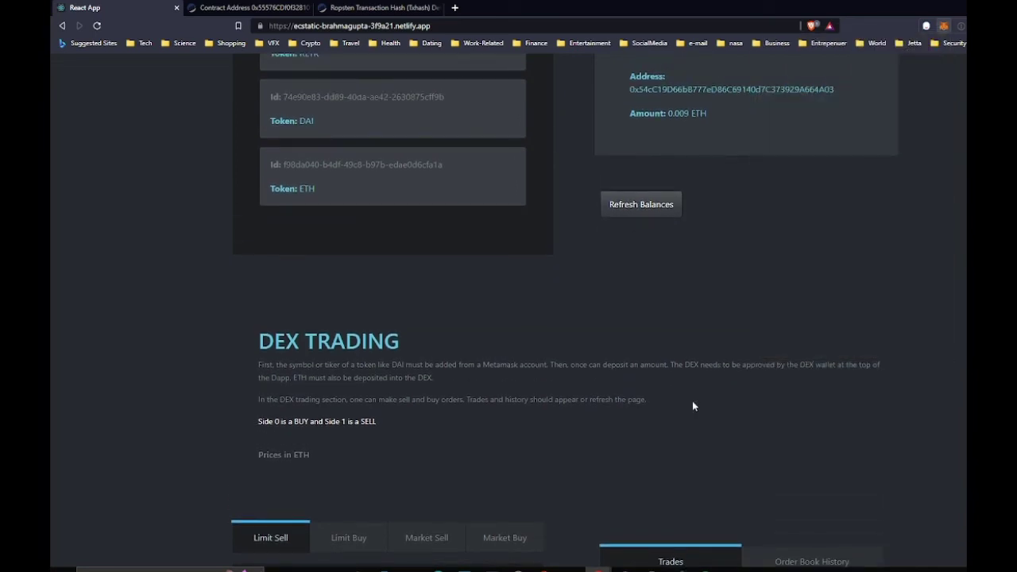
- Examine the DEX Token Balances for the RETK, DAI and ETH amounts held by each address
scroll(692, 402, down, 1)
scroll(692, 402, up, 9)
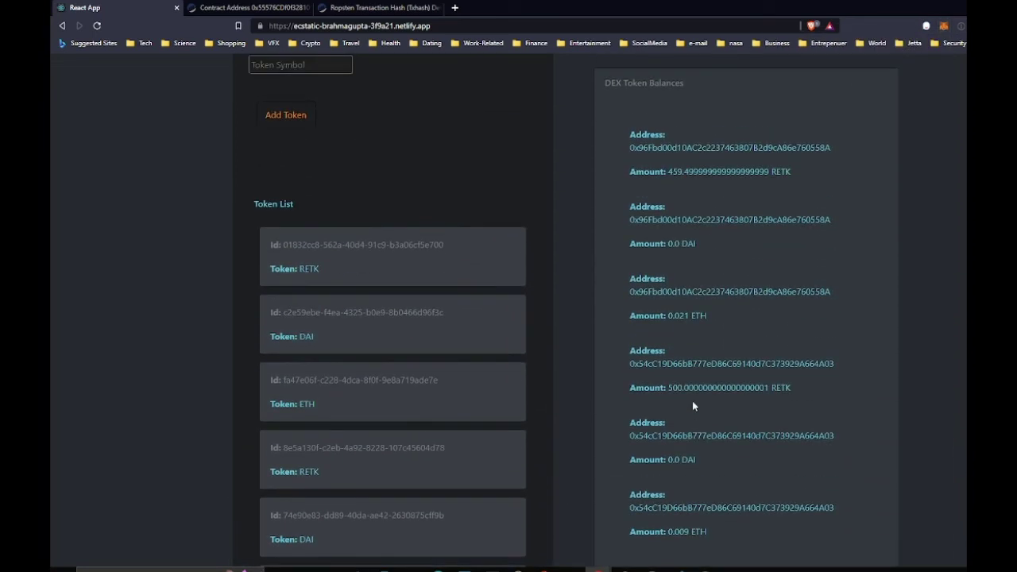
scroll(692, 406, up, 4)
scroll(804, 469, down, 5)
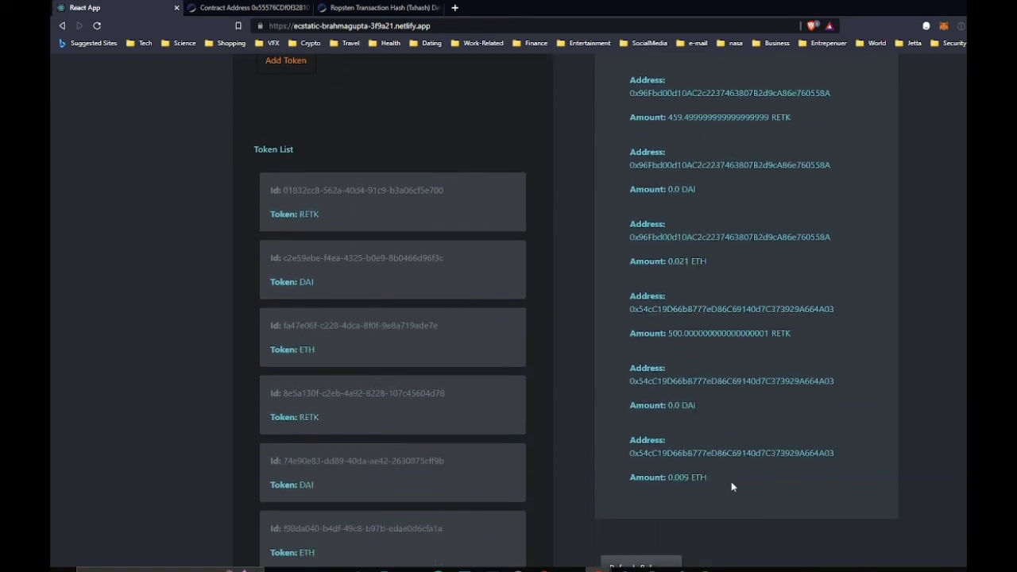
scroll(710, 470, down, 2)
scroll(712, 472, up, 2)
scroll(712, 472, down, 4)
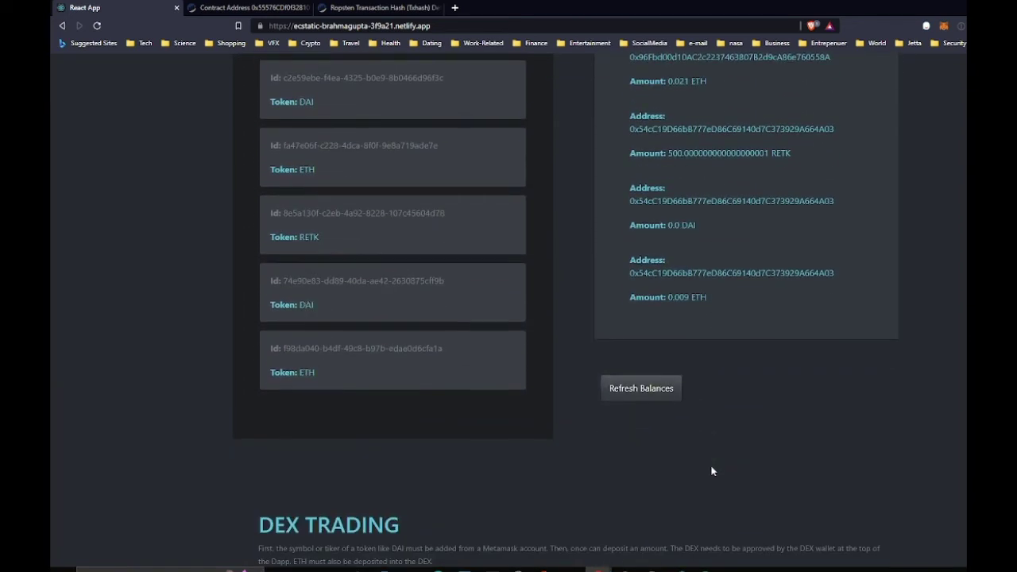
scroll(711, 472, up, 1)
- Fill in a market buy order in DEX Trading for 1 RETK token
scroll(712, 472, down, 8)
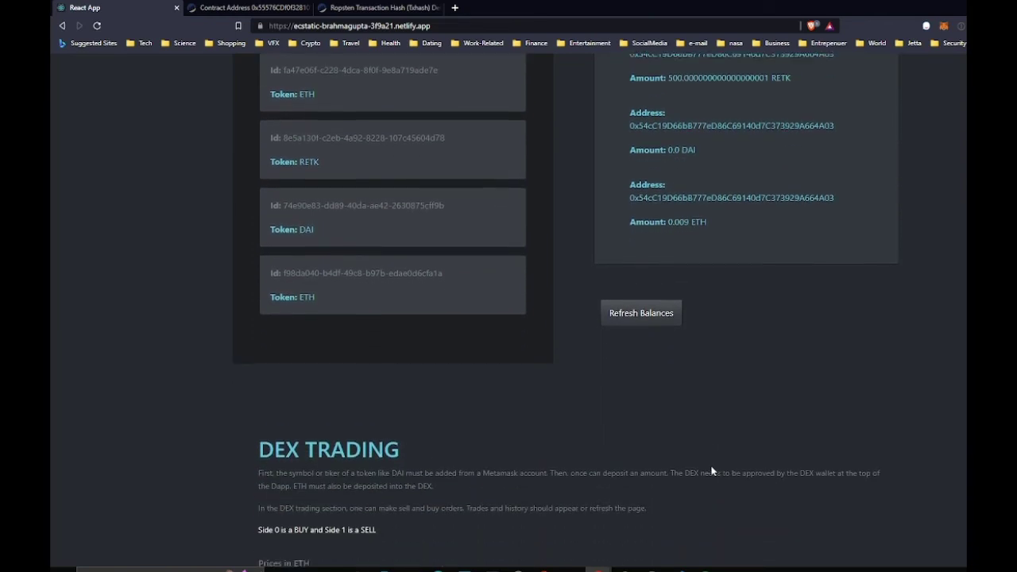
scroll(712, 471, up, 1)
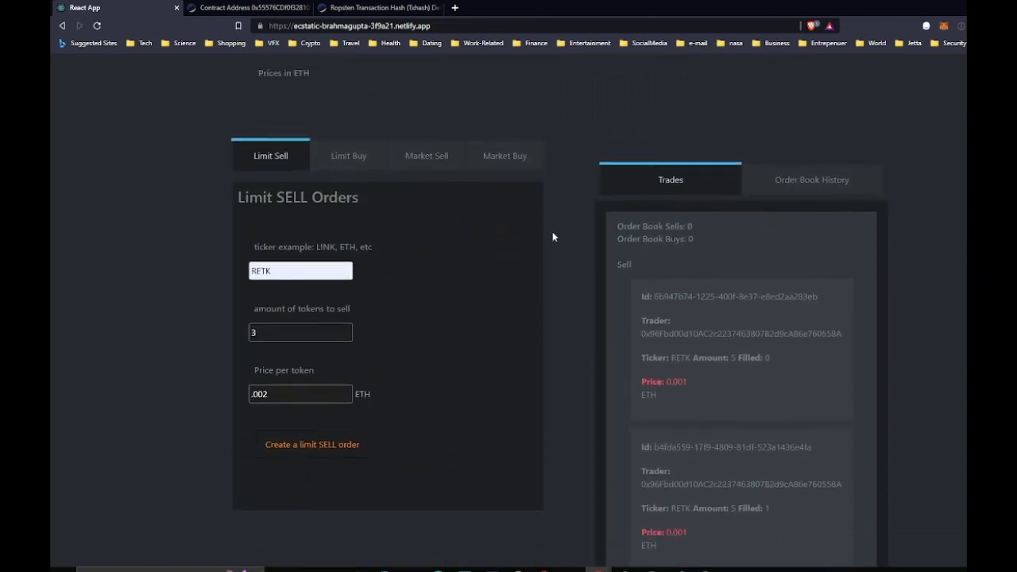
click(507, 158)
click(306, 273)
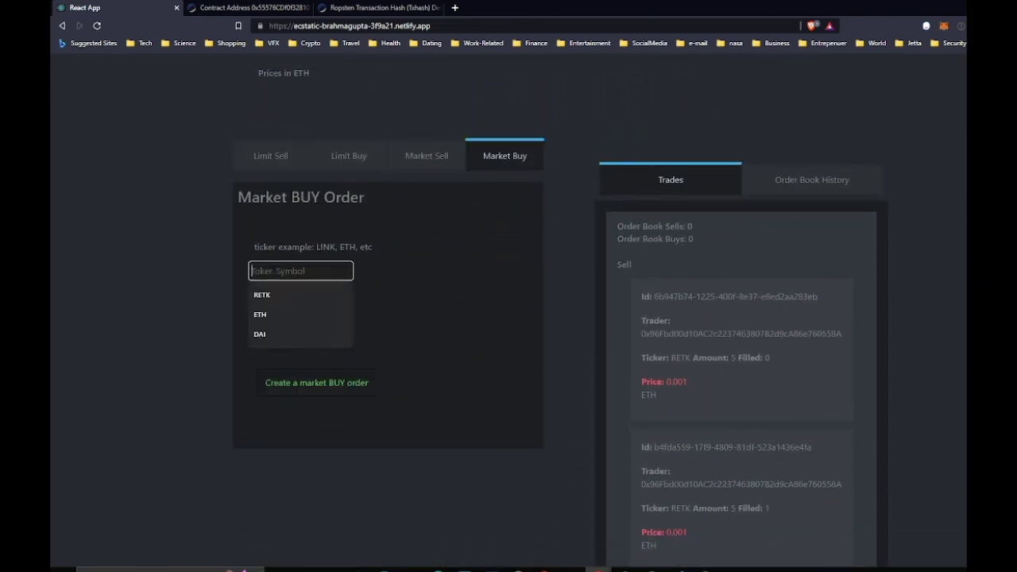
click(270, 297)
click(300, 332)
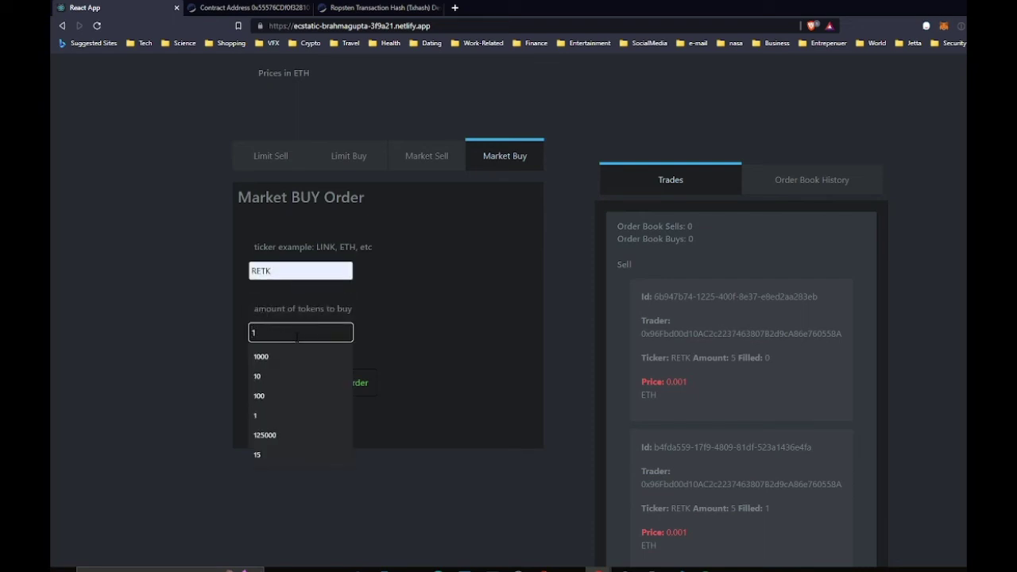
text(1)
click(167, 355)
- Create the market buy order and confirm its contract interaction in MetaMask
click(334, 384)
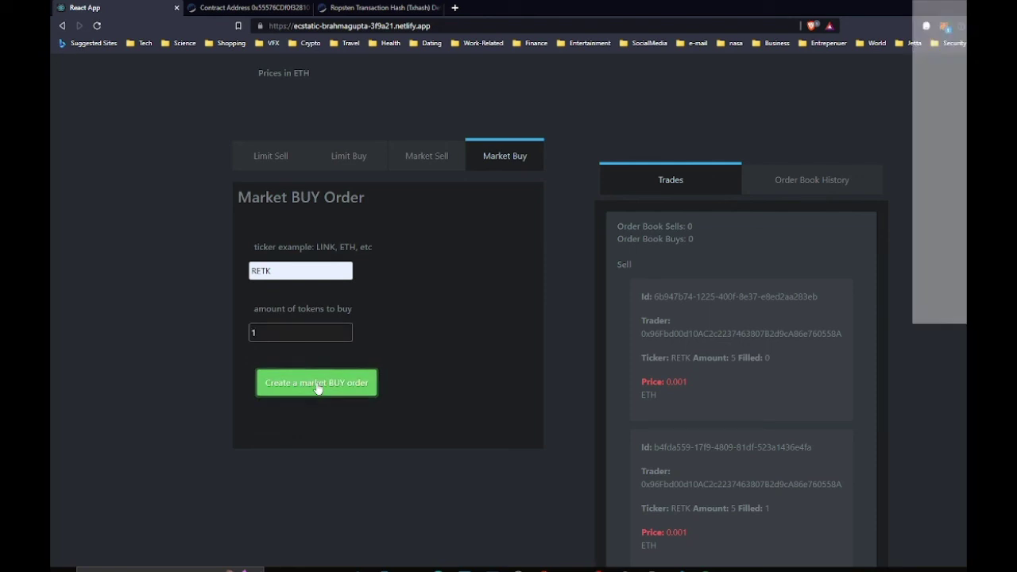
scroll(889, 334, down, 3)
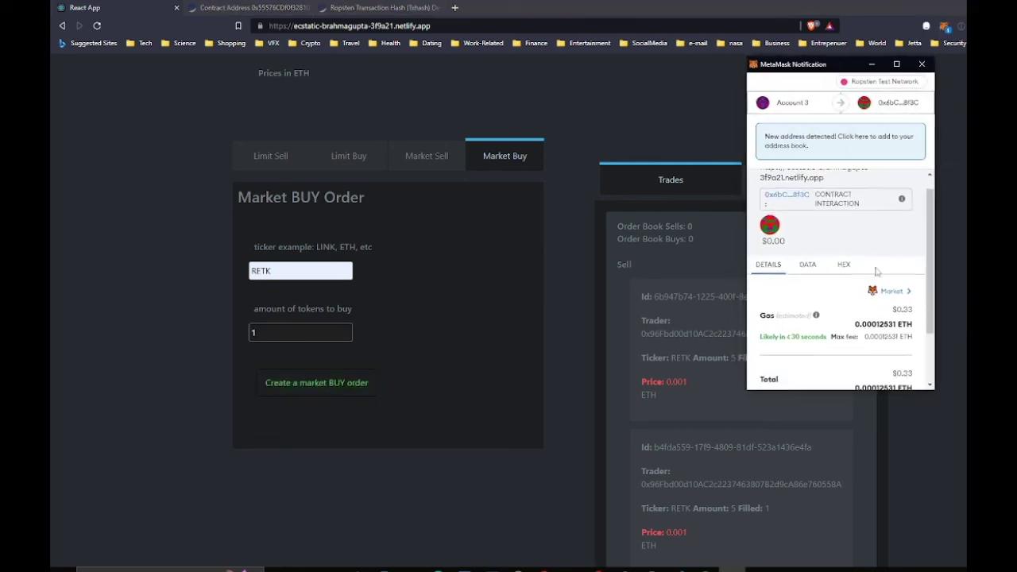
click(878, 368)
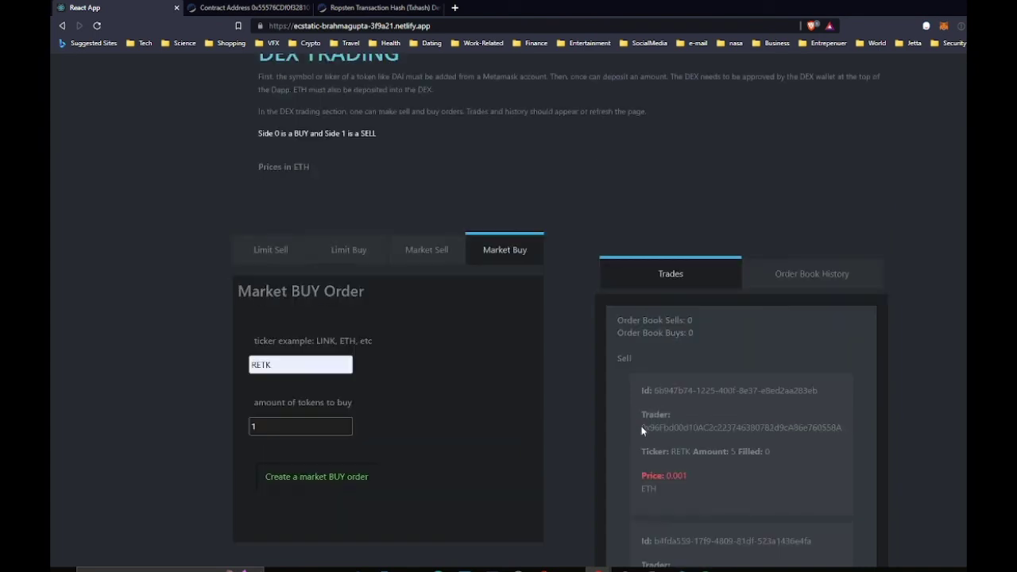
- Check the limit and market orders in the Order Book History for the new RETK buy order
click(800, 278)
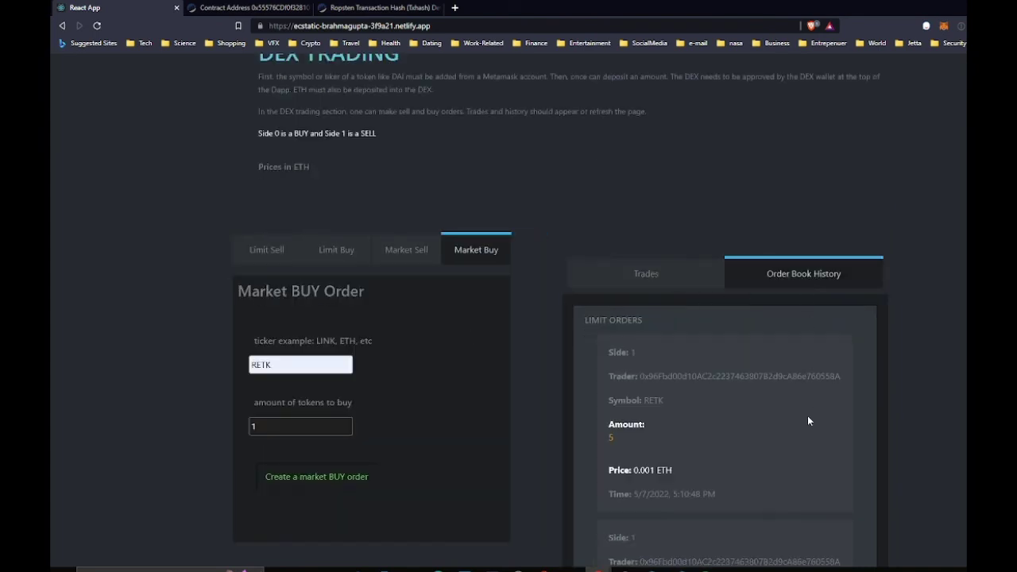
scroll(808, 421, down, 10)
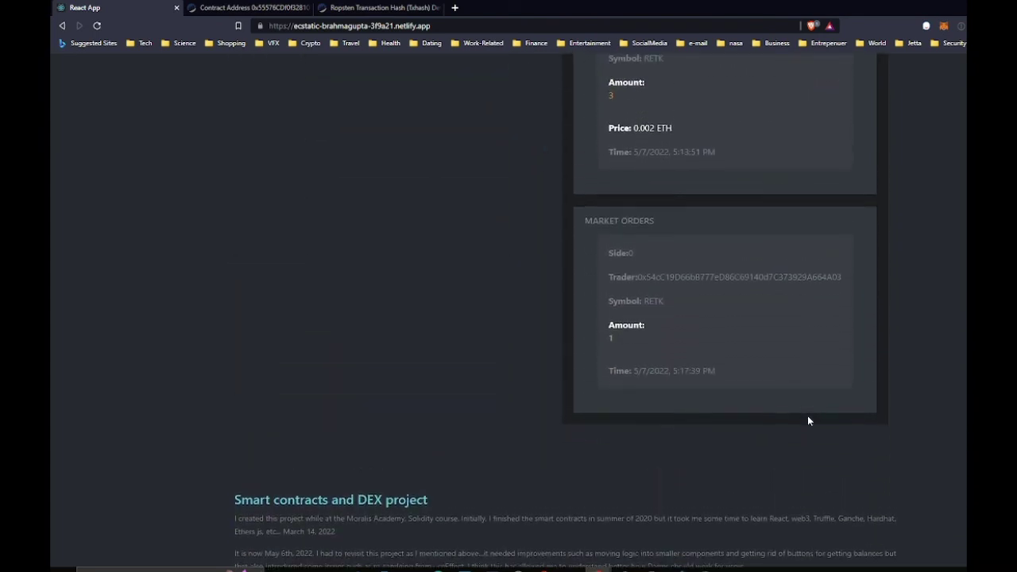
scroll(807, 416, up, 2)
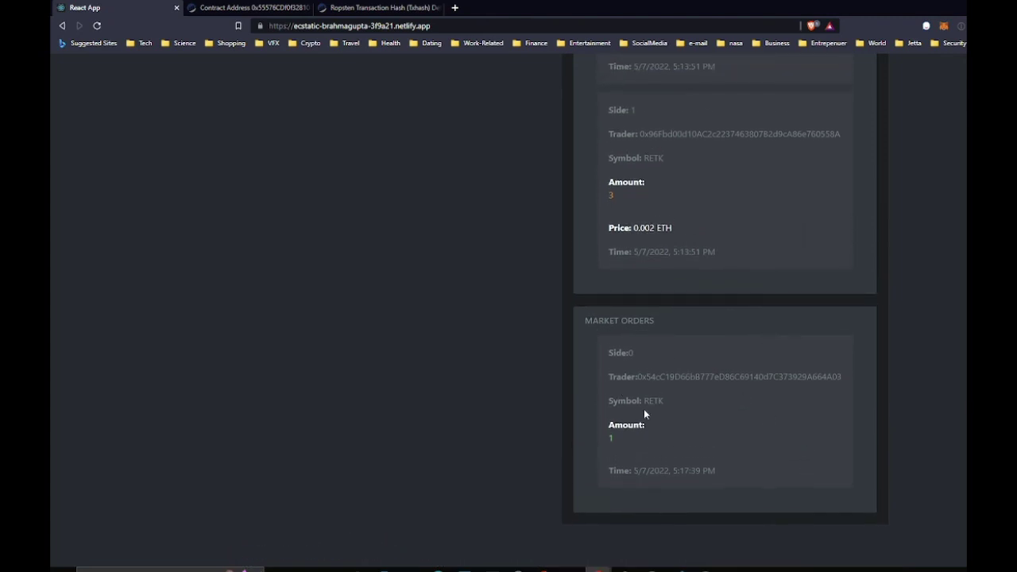
scroll(763, 370, up, 8)
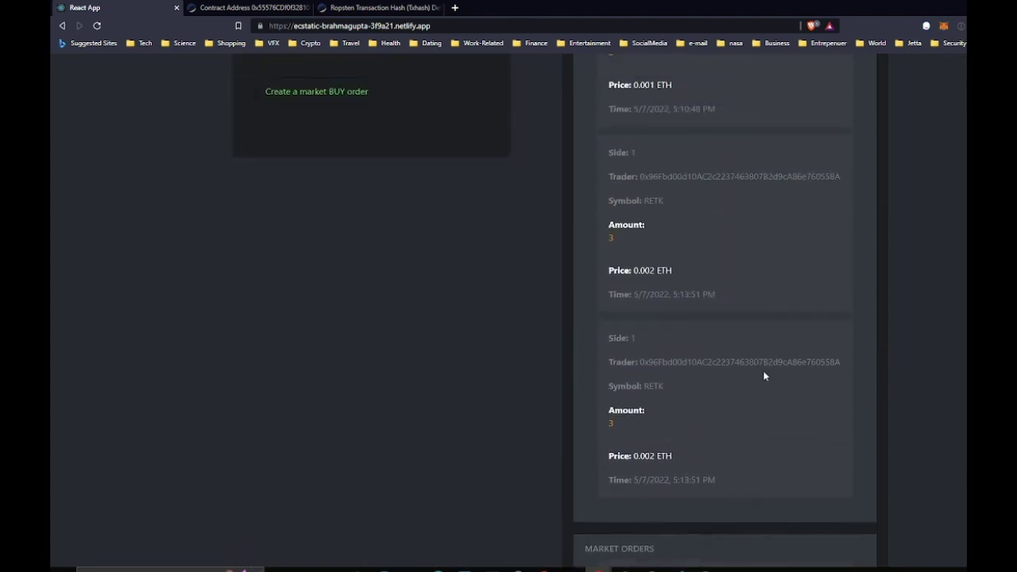
- Inspect the filled amounts of the RETK sell entries and the Buy section under Trades
click(635, 312)
scroll(732, 429, down, 10)
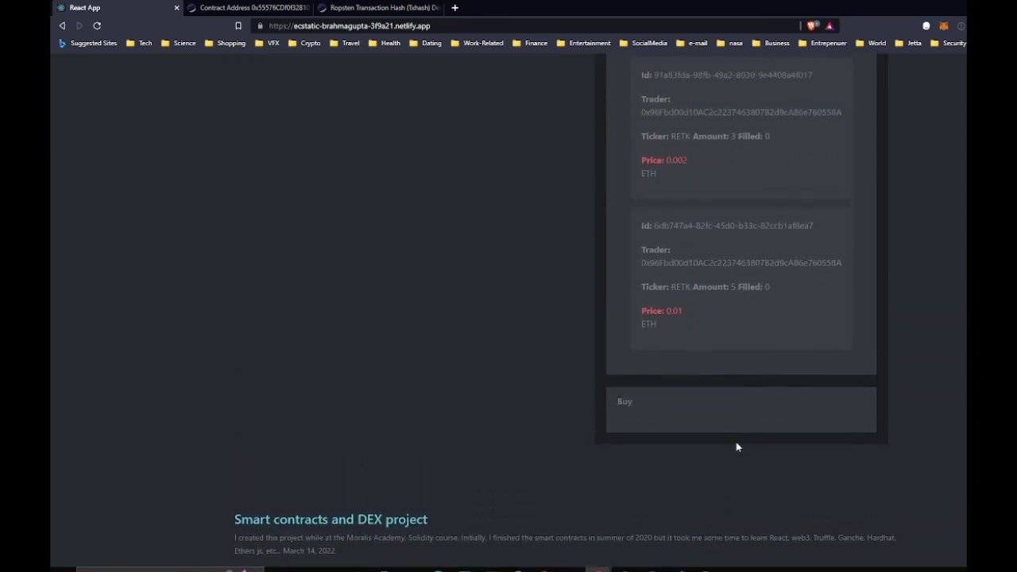
scroll(738, 447, down, 5)
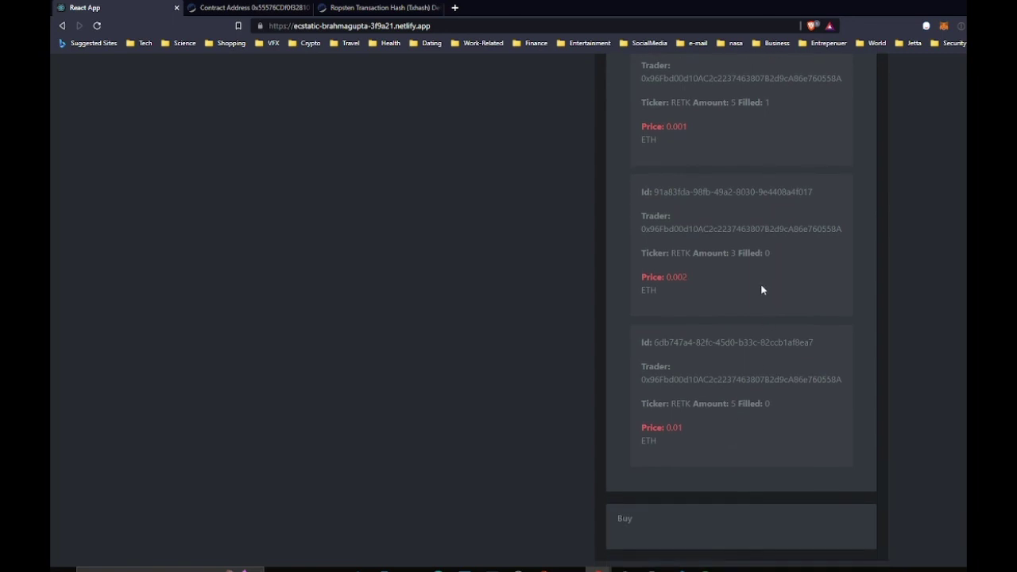
scroll(756, 318, up, 2)
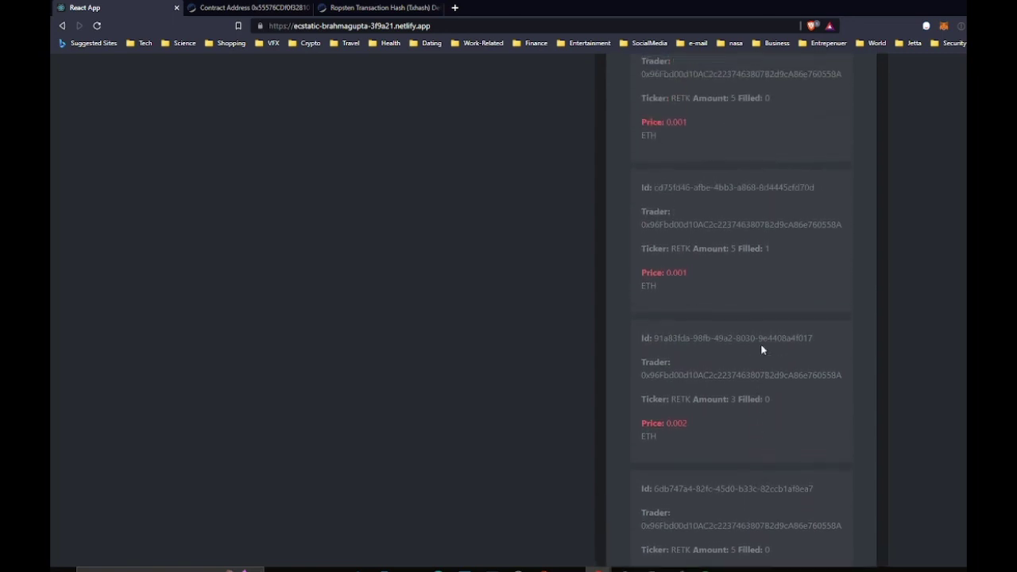
scroll(761, 349, up, 1)
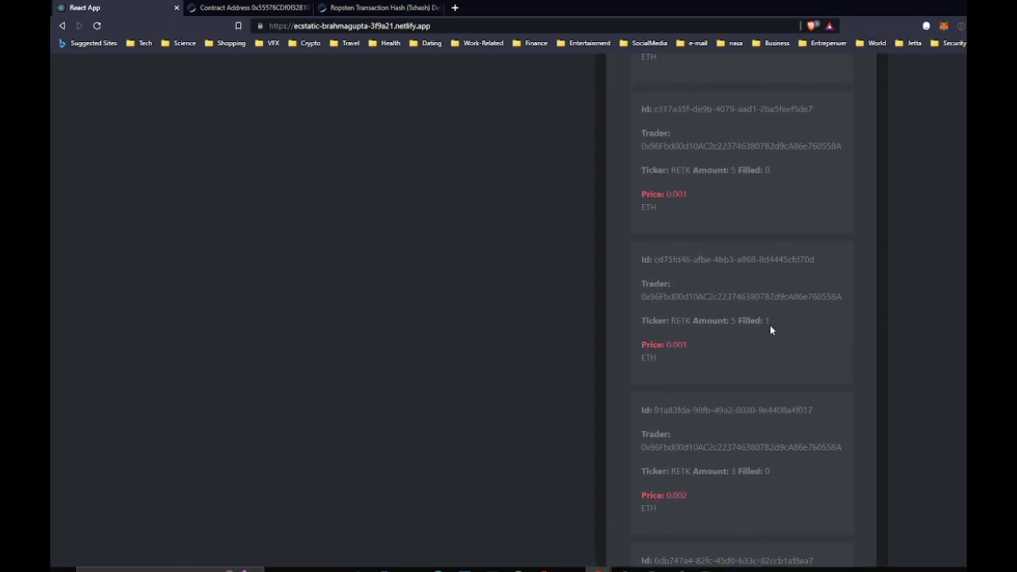
click(651, 569)
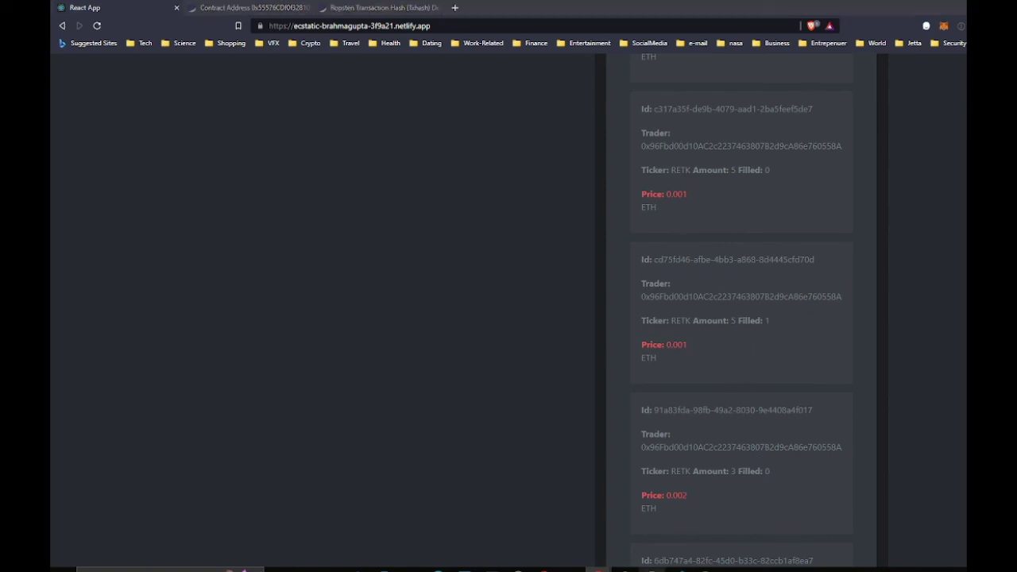